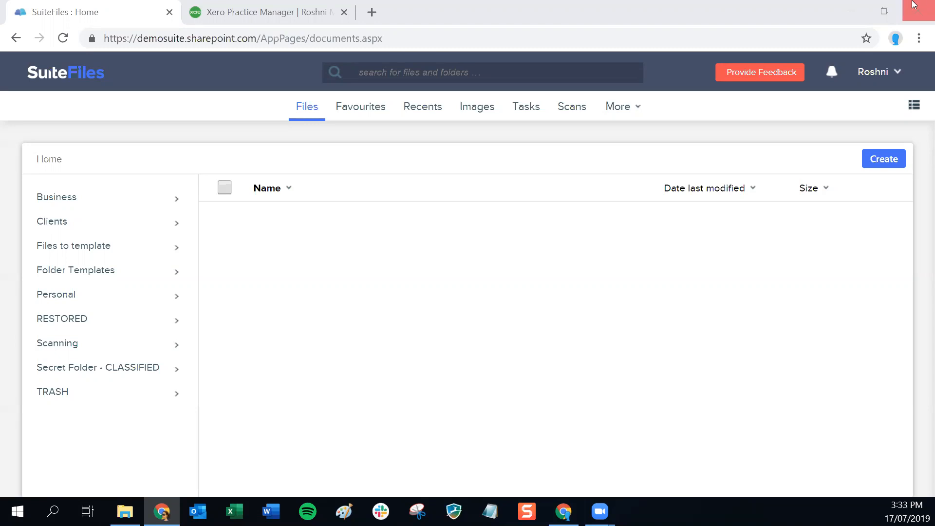
Open the Help Center from the account menu and browse its Apps & Integrations articles.
click(885, 76)
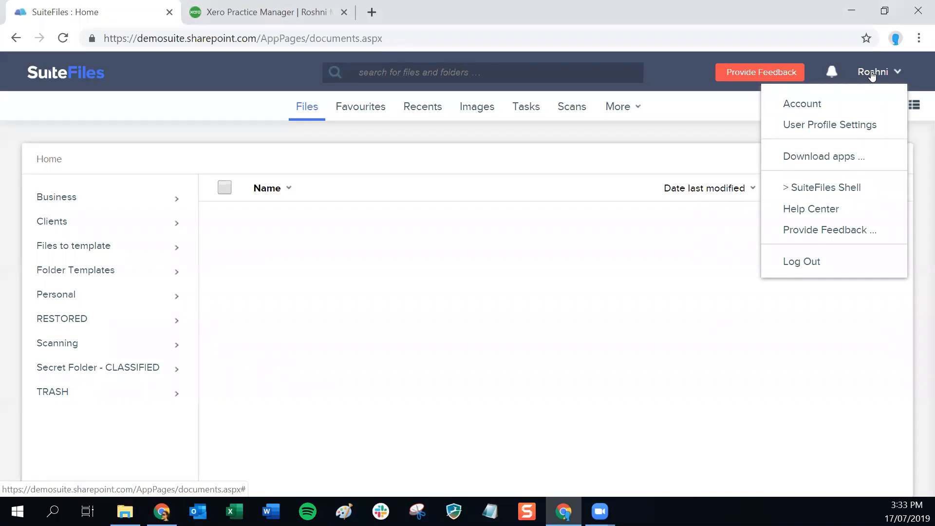
click(824, 209)
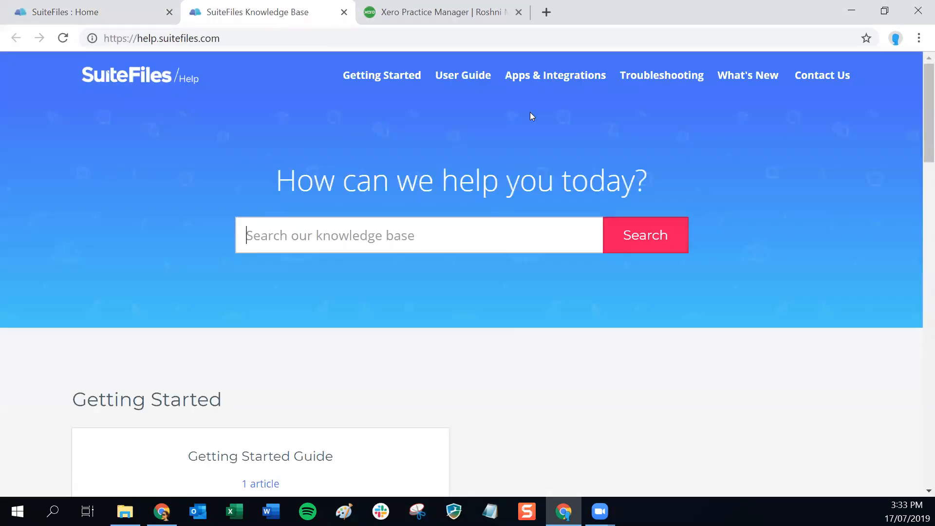
click(550, 81)
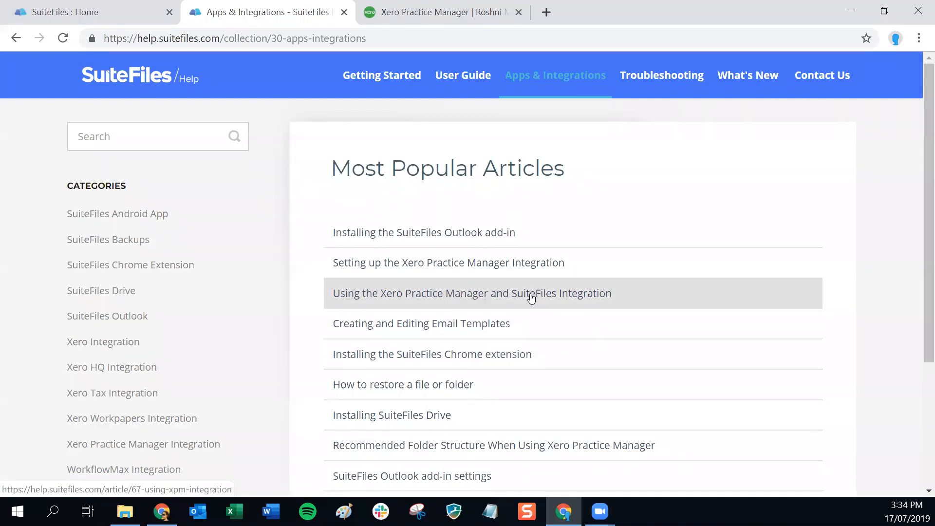
Switch back to the SuiteFiles : Home tab showing the top-level folders.
click(67, 11)
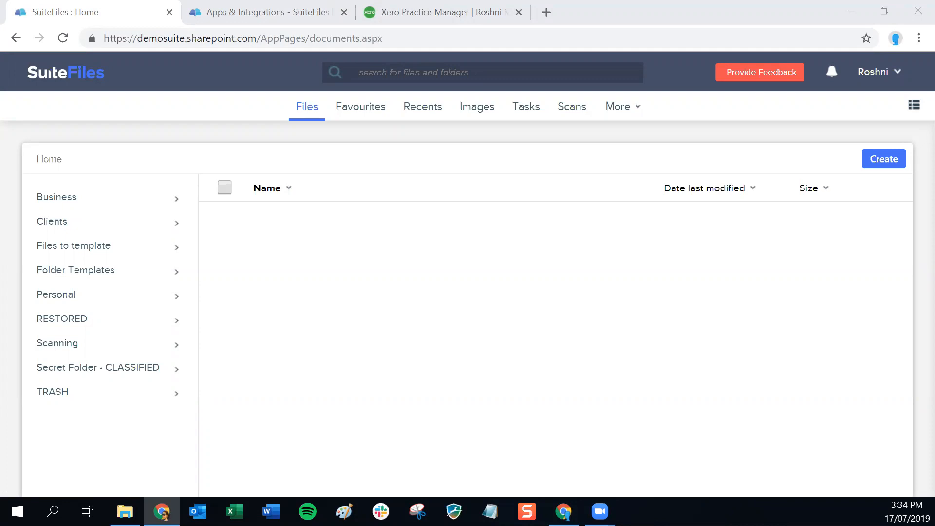
Open the Chrome Web Store page for the SuiteFiles Chrome extension via Download apps.
click(880, 76)
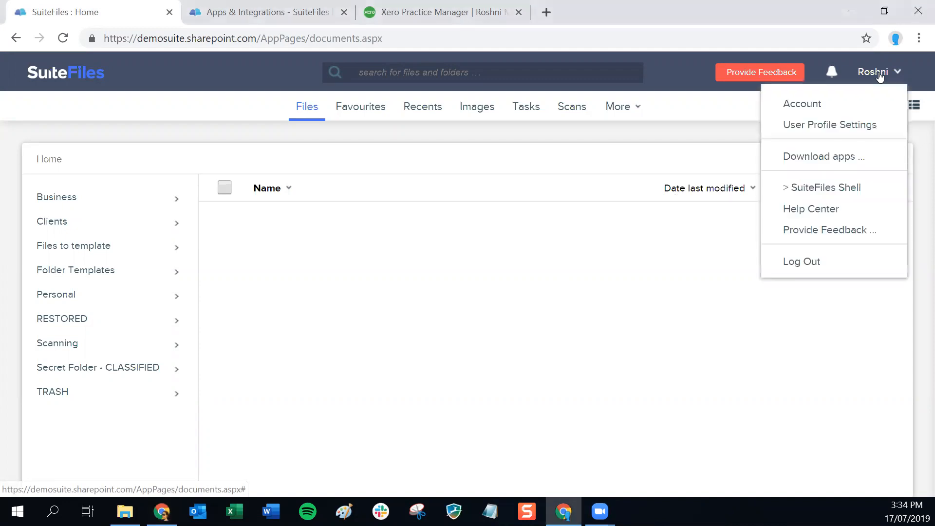
click(824, 157)
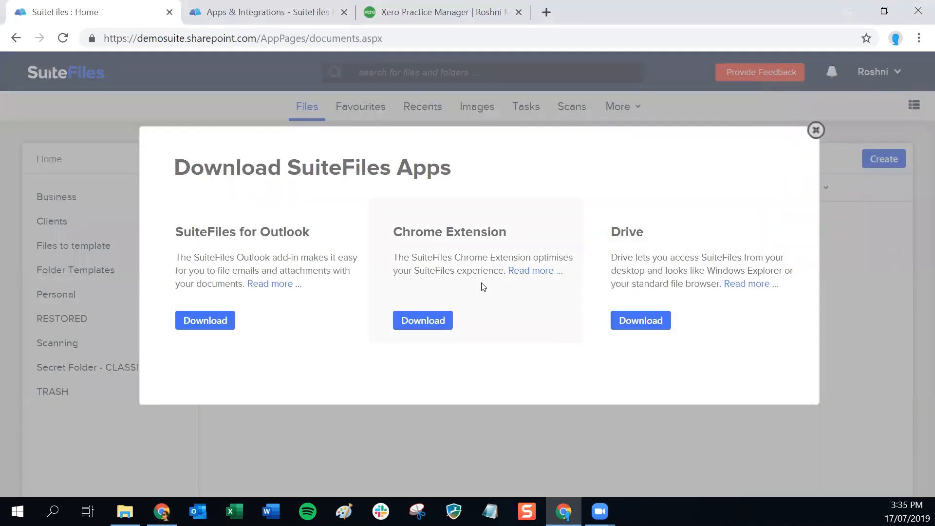
click(436, 319)
click(421, 323)
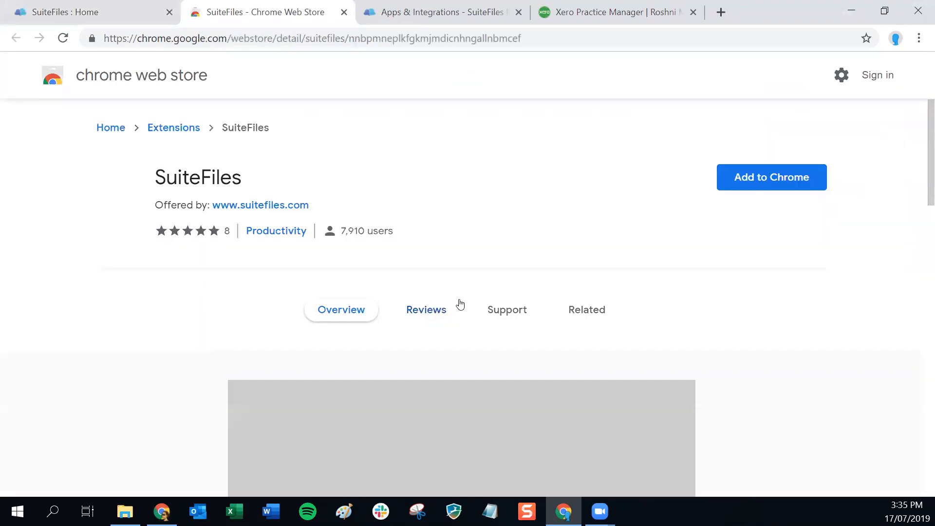
Add the SuiteFiles extension to Chrome and dismiss the extension-added notice.
click(763, 182)
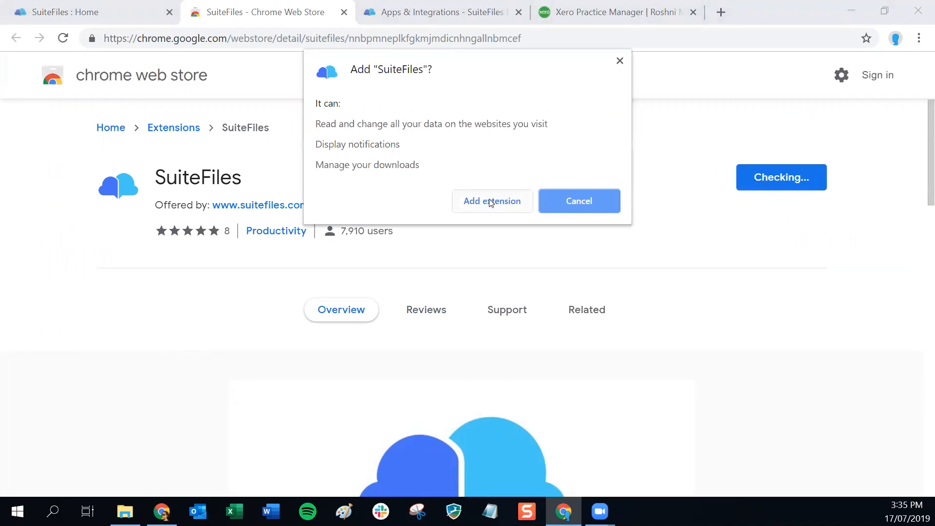
click(488, 202)
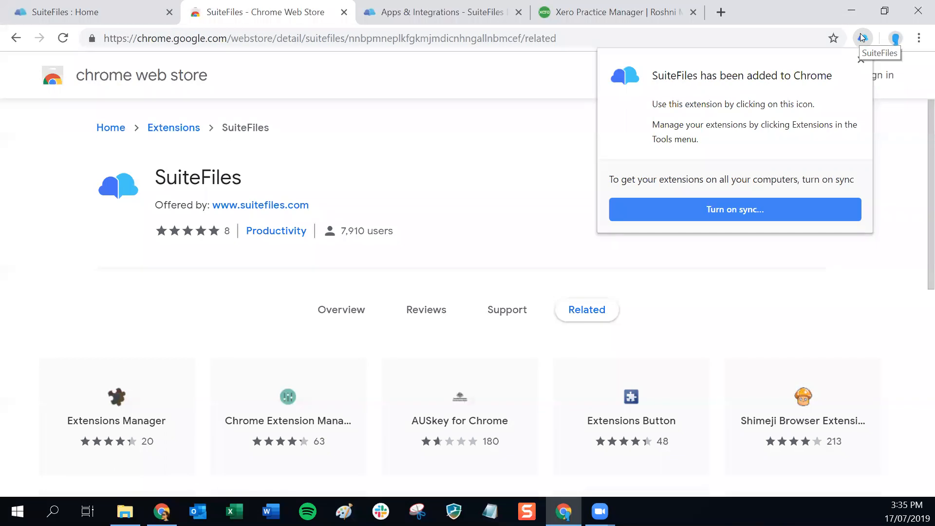
click(860, 59)
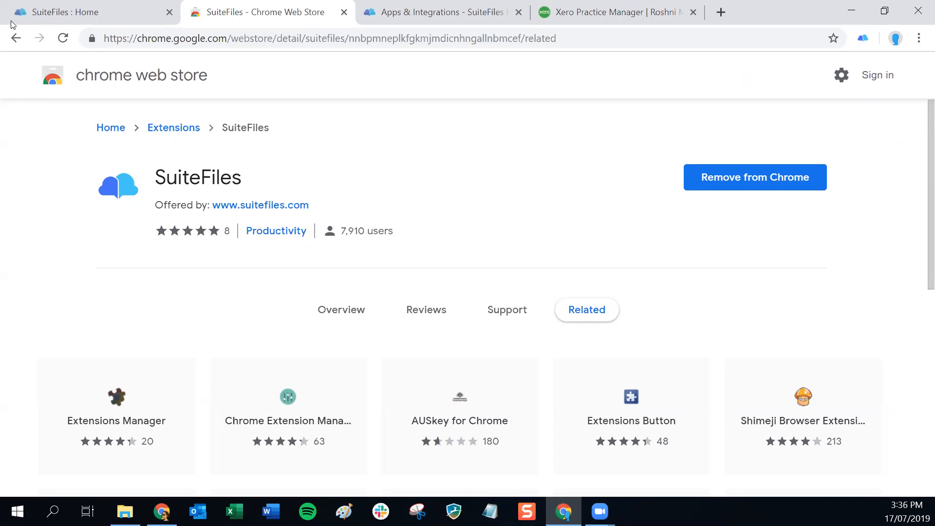
click(98, 15)
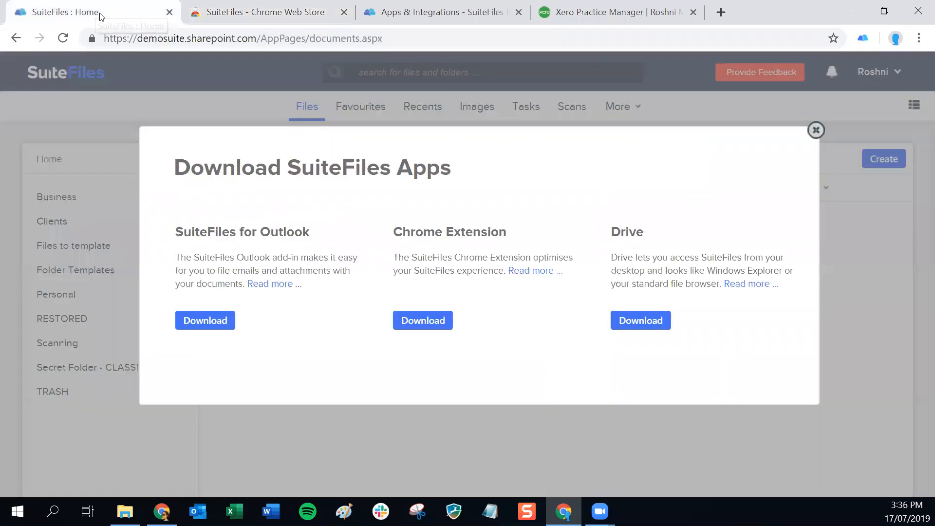
click(816, 130)
click(248, 40)
click(248, 40)
drag(257, 40, 104, 40)
right_click(123, 40)
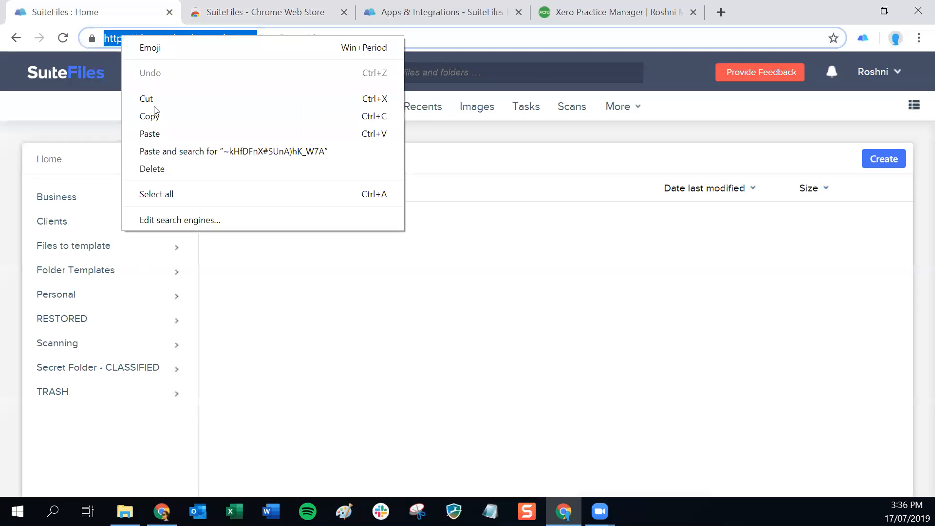
click(149, 115)
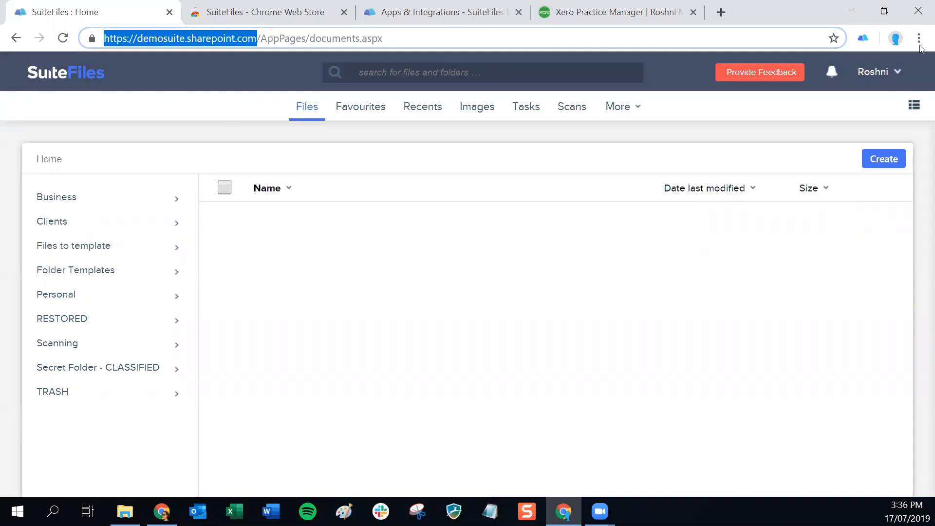
click(862, 38)
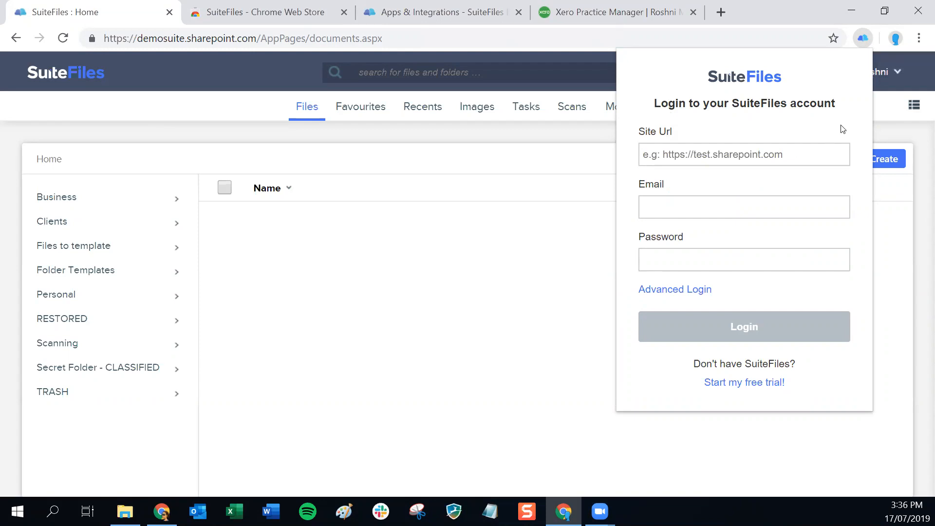
Log the extension in with the pasted Site Url, the account email and the account password.
right_click(692, 153)
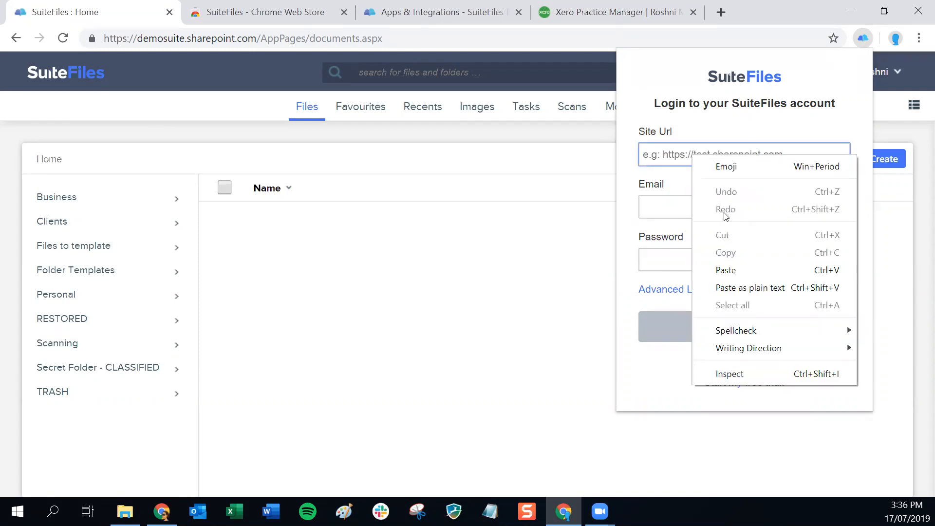
click(732, 269)
click(671, 205)
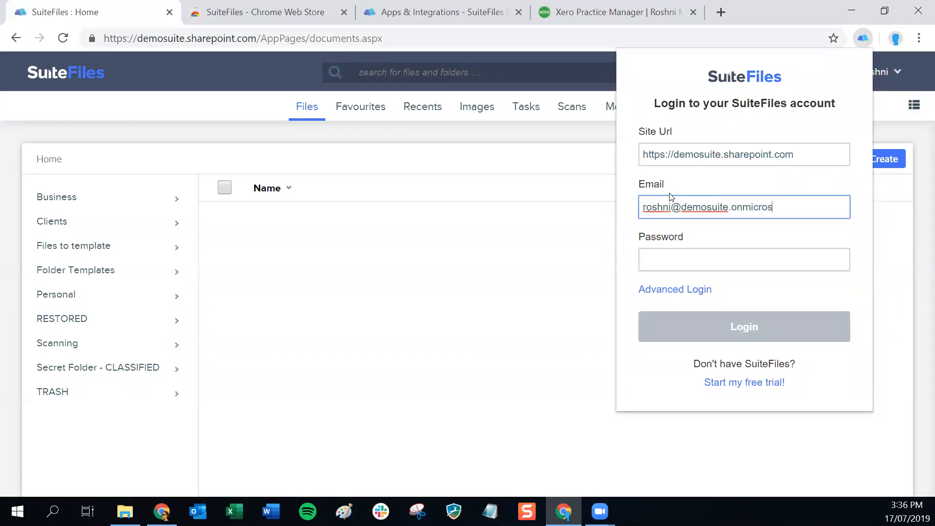
key(Tab)
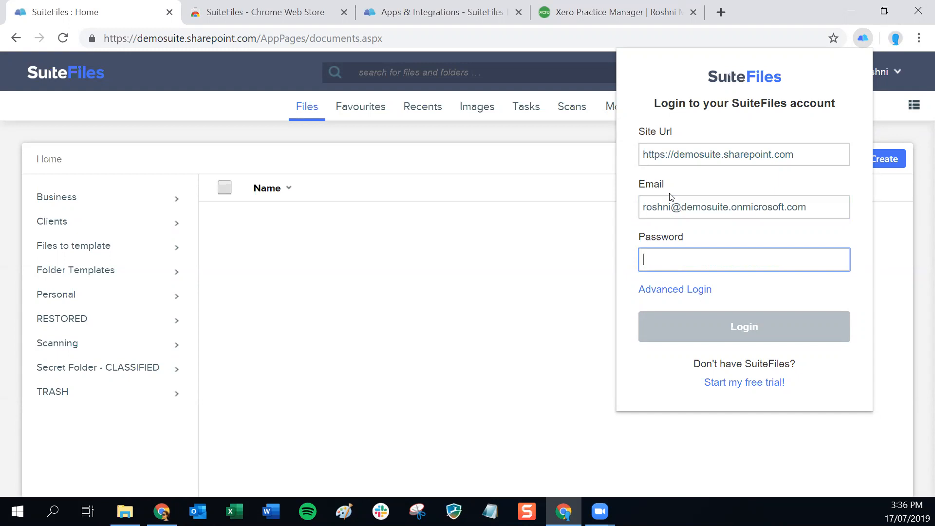
text(*********)
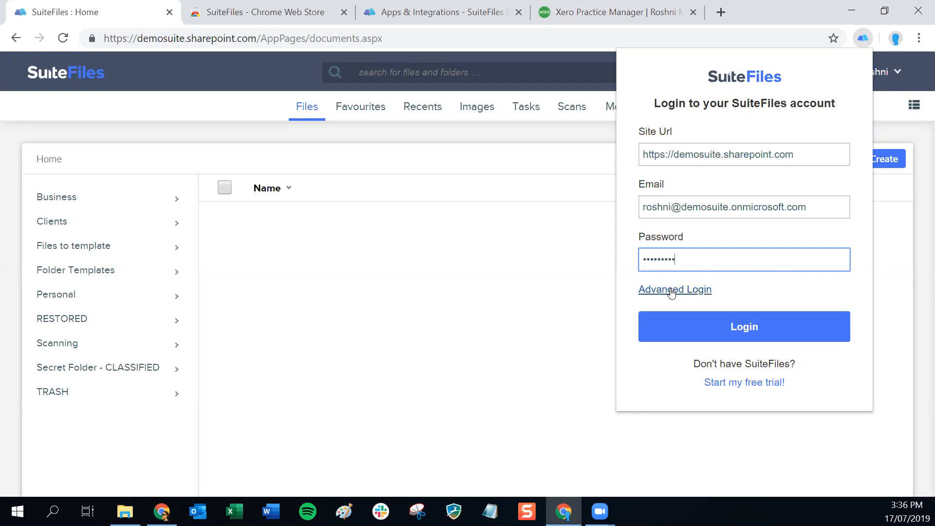
click(743, 332)
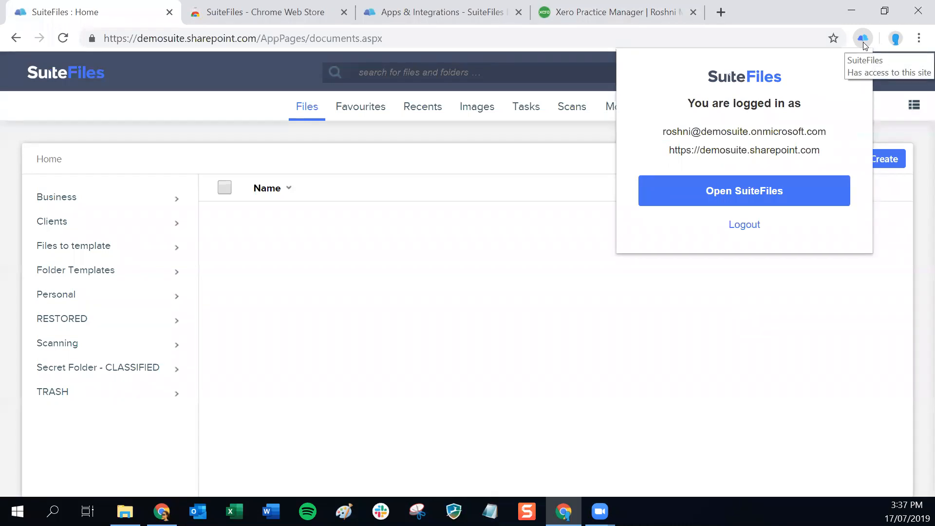
click(722, 14)
Launch SuiteFiles from the extension in a new tab, then close the extra tabs and return to Xero Practice Manager.
click(722, 14)
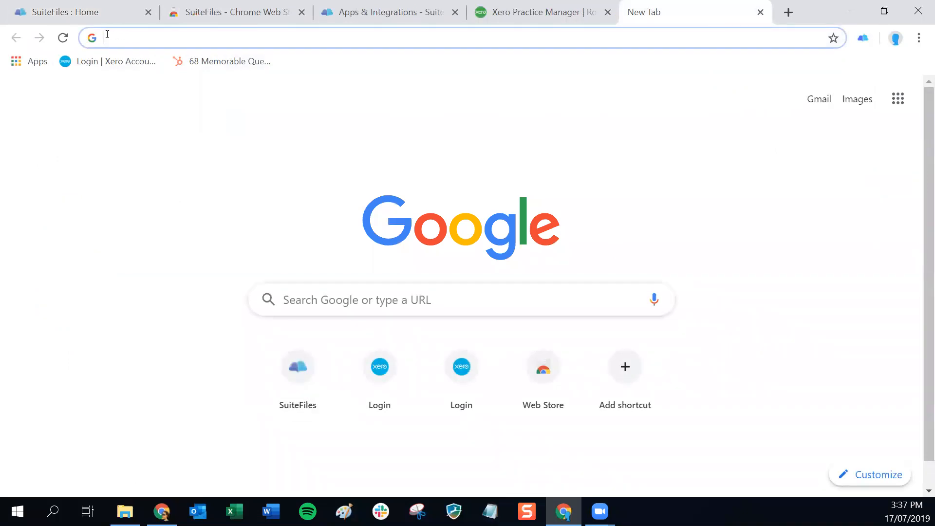
click(863, 40)
click(730, 189)
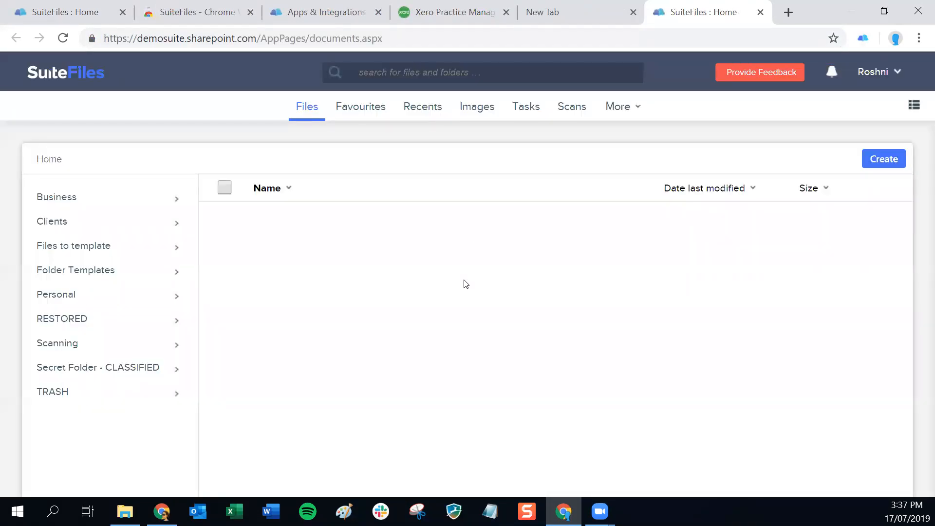
click(761, 12)
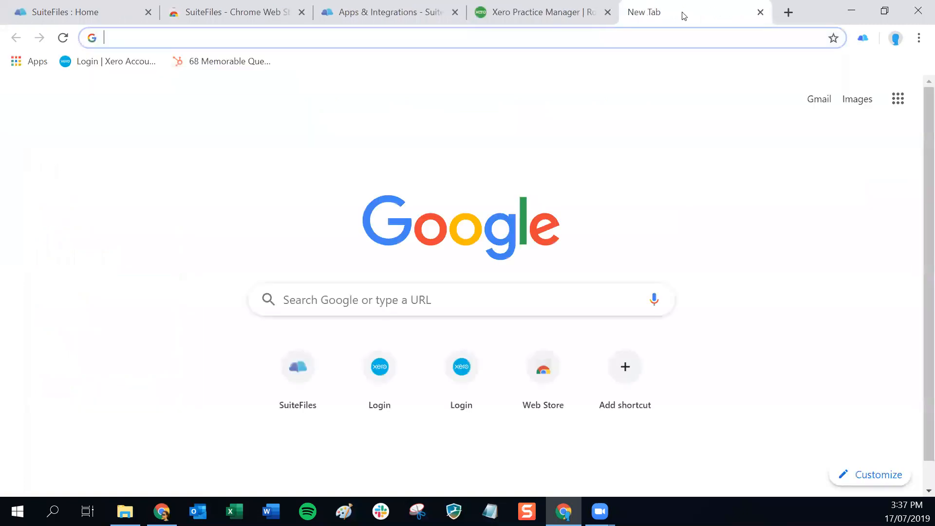
click(761, 12)
key(alt+Tab)
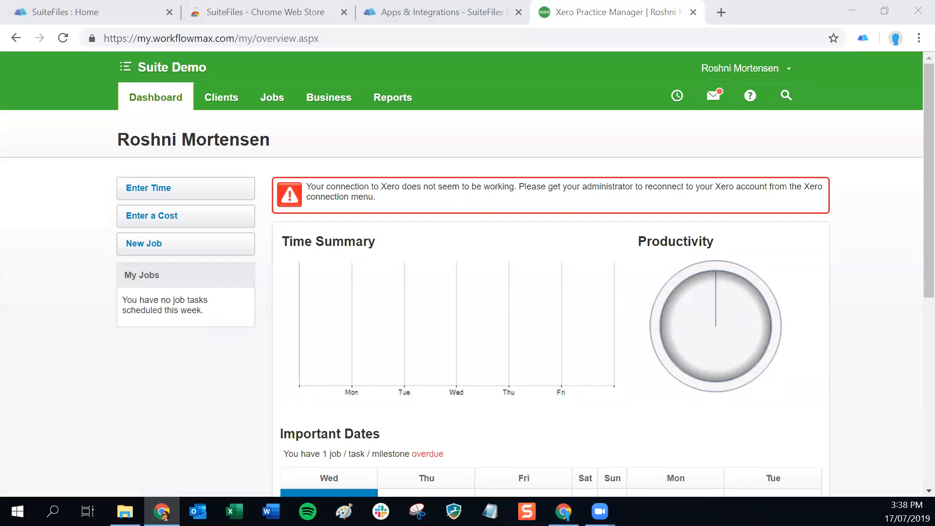
Start a new client record from the Xero Practice Manager client list.
click(224, 99)
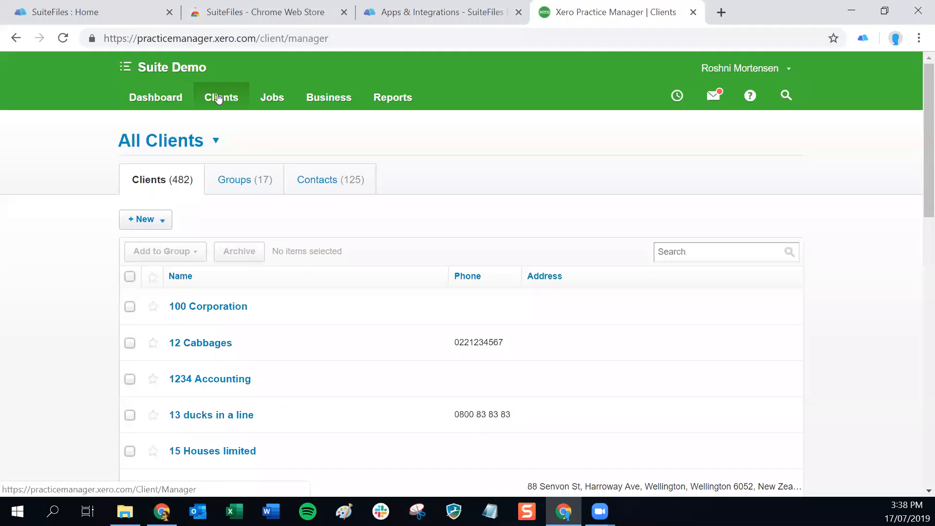
click(151, 225)
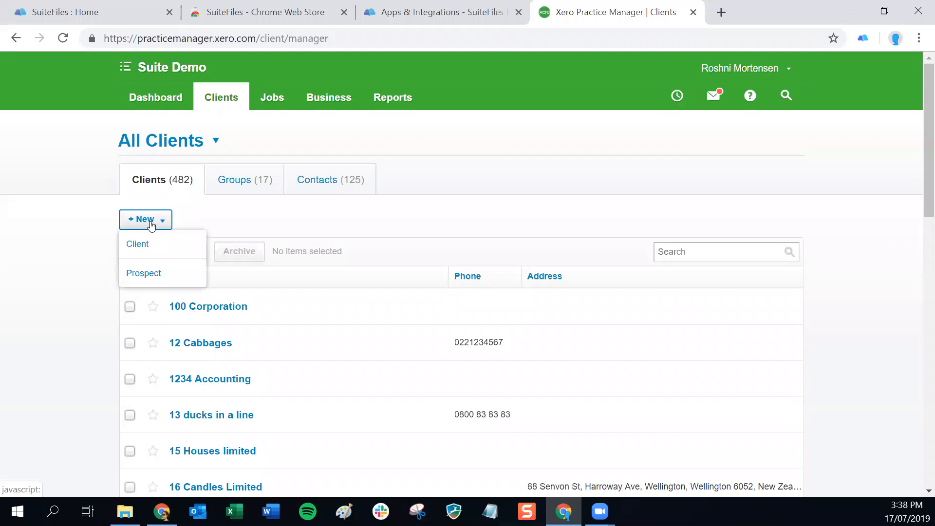
click(139, 244)
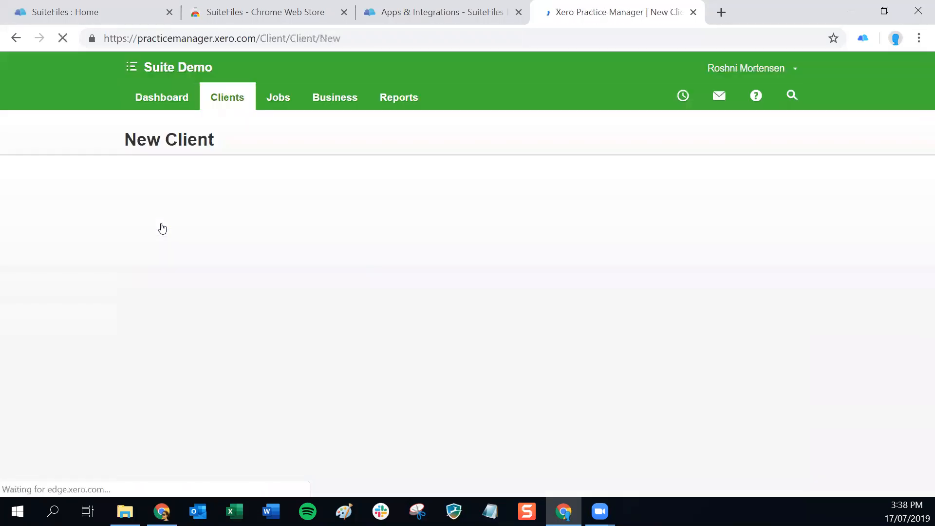
Name the client MSF Accounting, correcting the typed Jabra Accounting, and save it.
click(164, 291)
text(Ja)
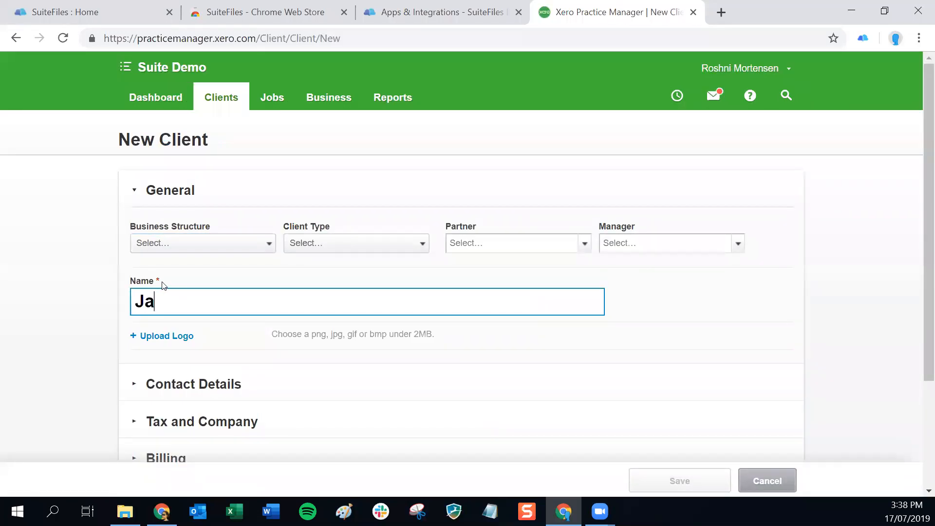
text(bra Accounting)
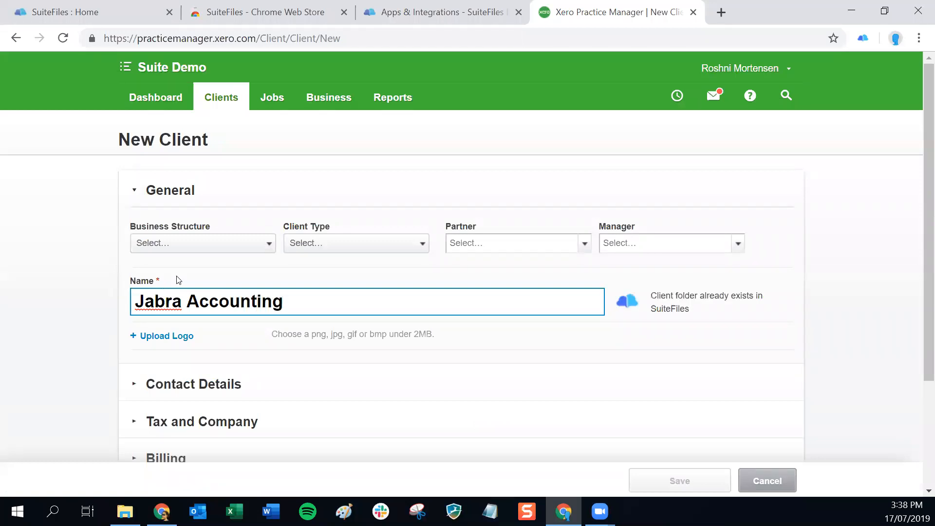
click(192, 303)
key(BackSpace)
key(BackSpace)
key(BackSpace)
key(BackSpace)
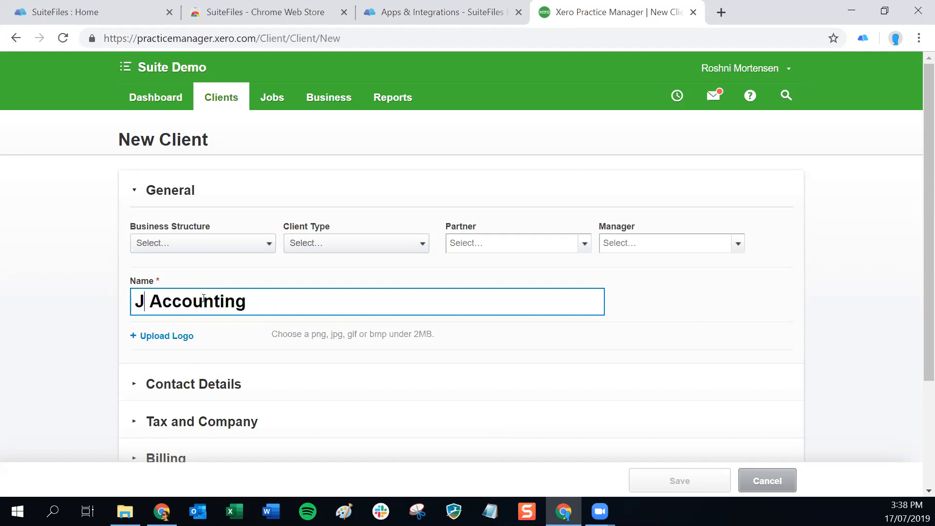
key(BackSpace)
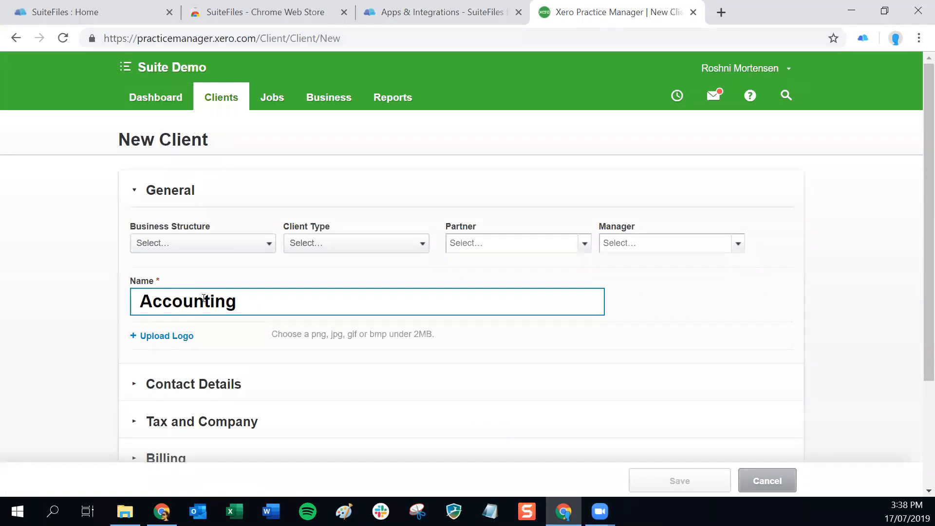
text(M )
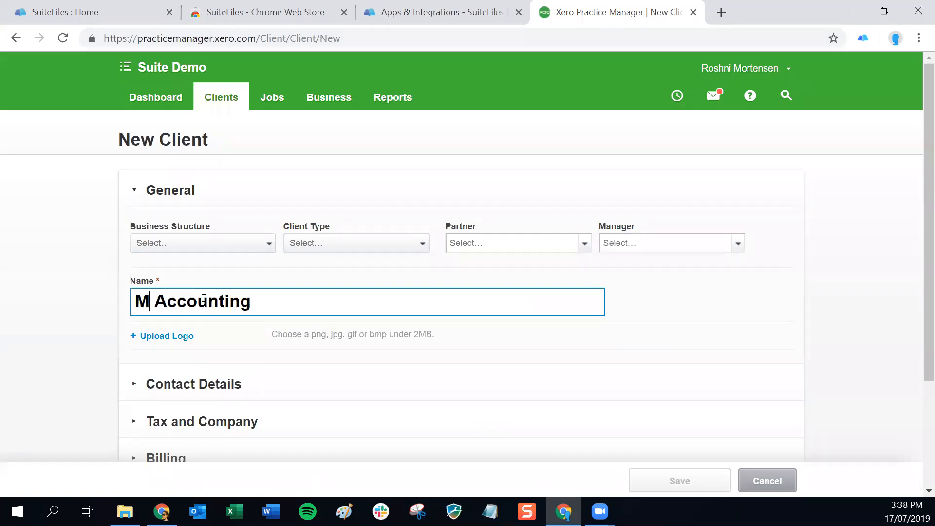
text(SF)
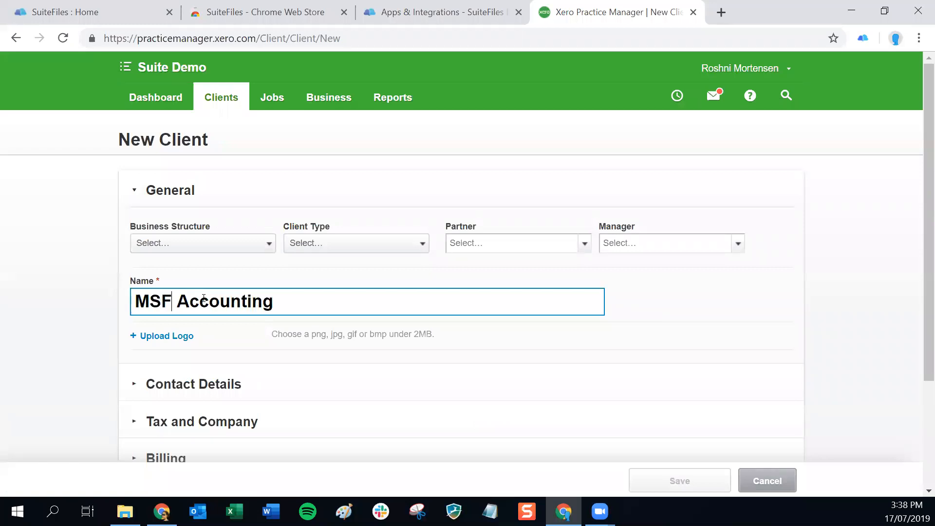
key(Tab)
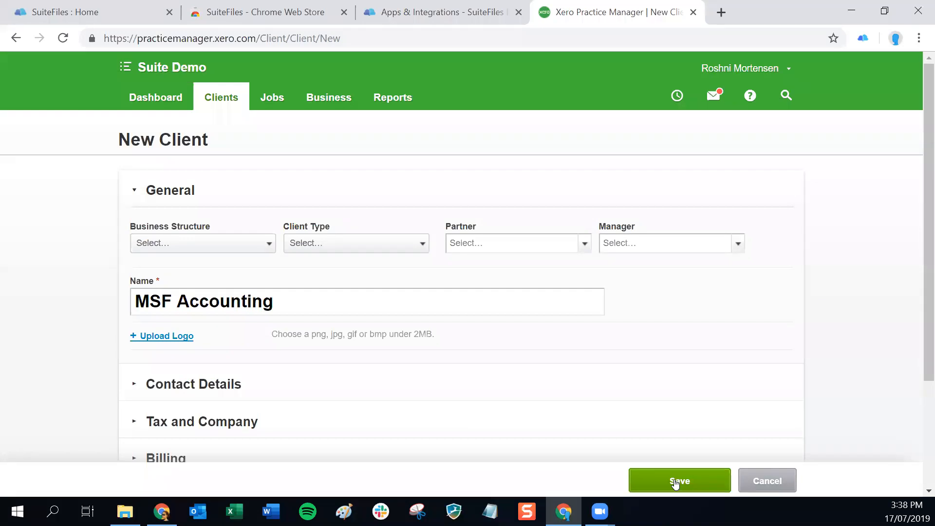
scroll(448, 322, down, 3)
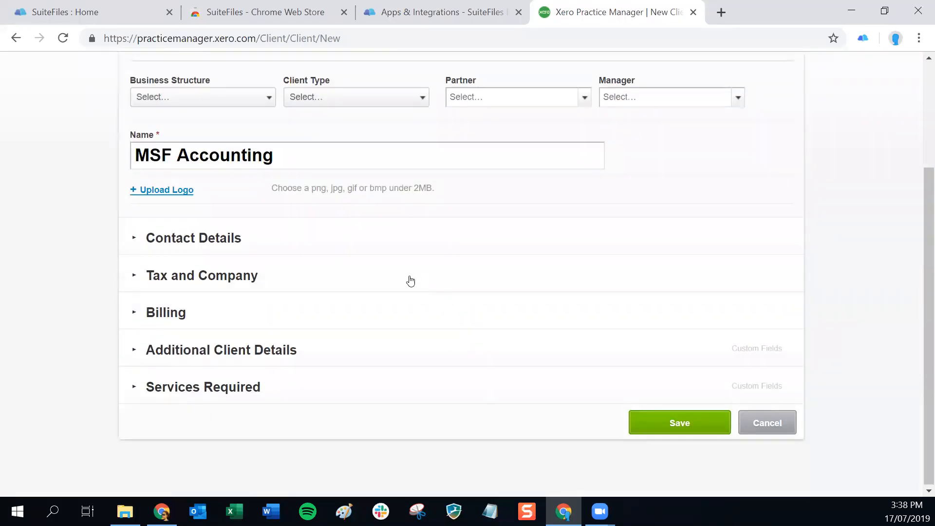
click(679, 423)
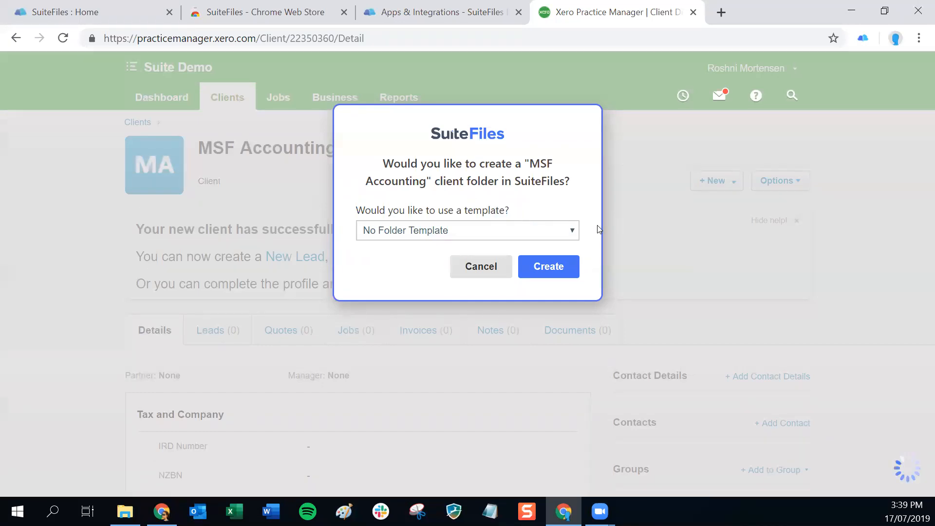
Create the client folder using the New Client - Company Folders template.
click(567, 233)
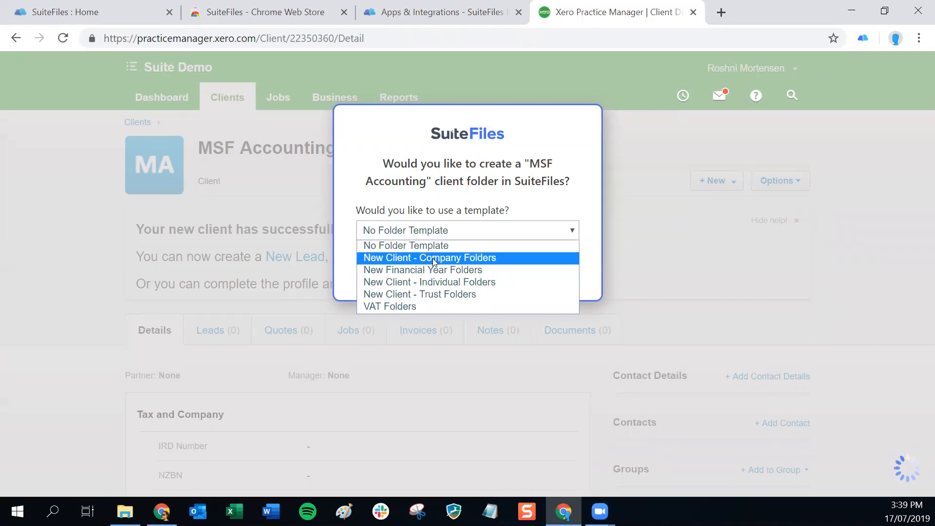
click(397, 259)
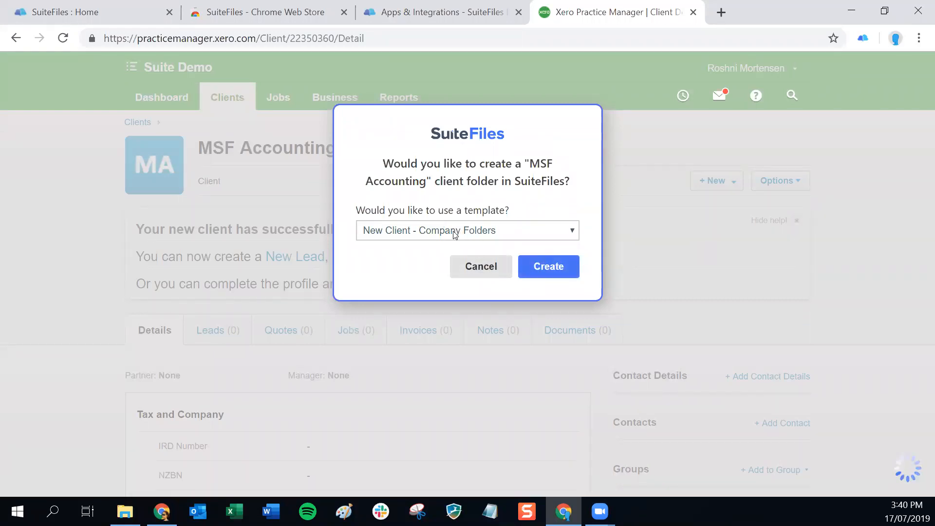
click(549, 276)
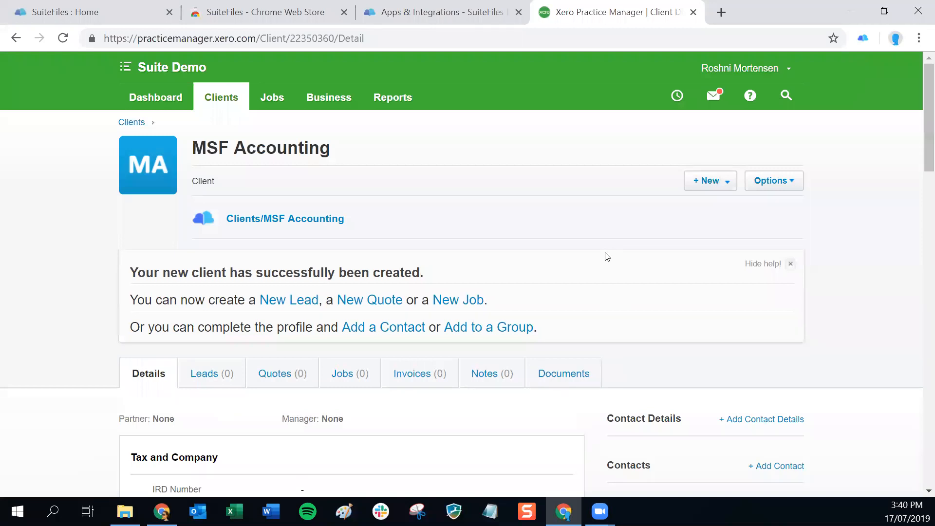
Open the Clients/MSF Accounting folder, close the Apps & Integrations and Web Store tabs, and return to Xero.
click(243, 222)
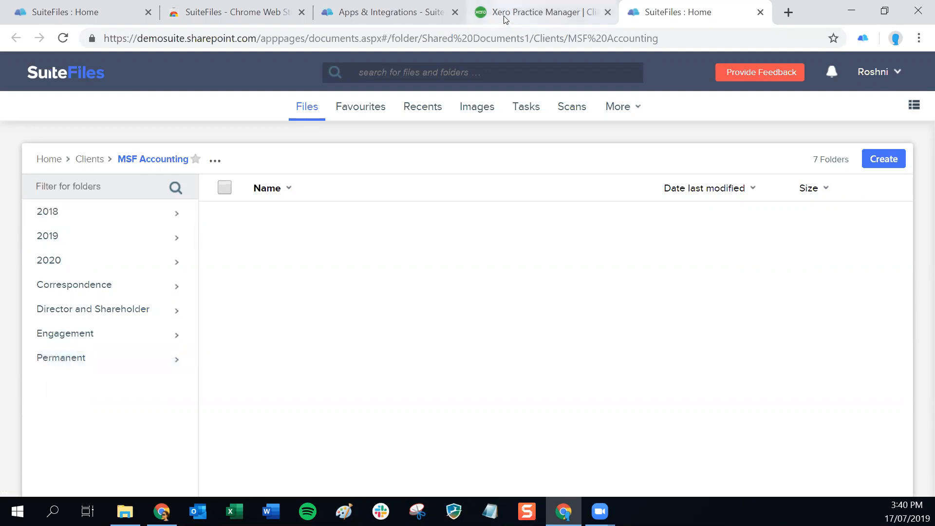
click(455, 13)
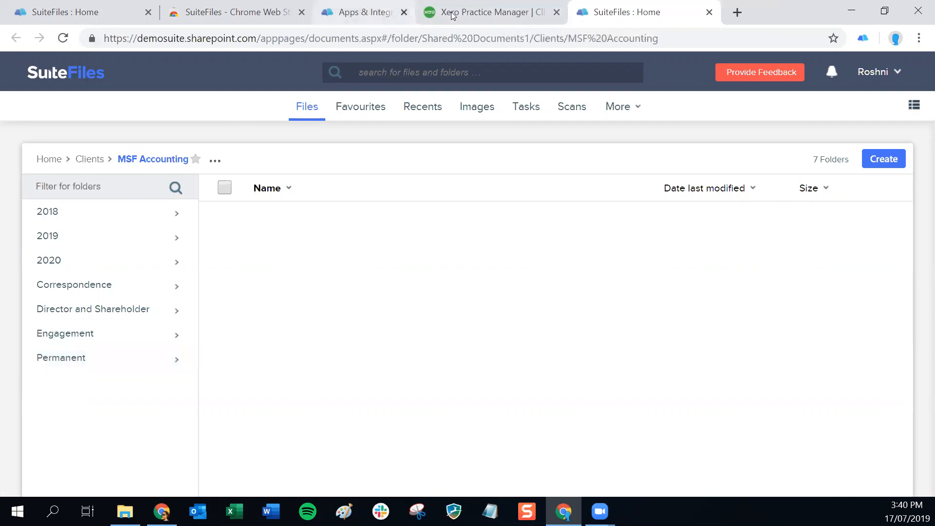
click(301, 12)
click(234, 15)
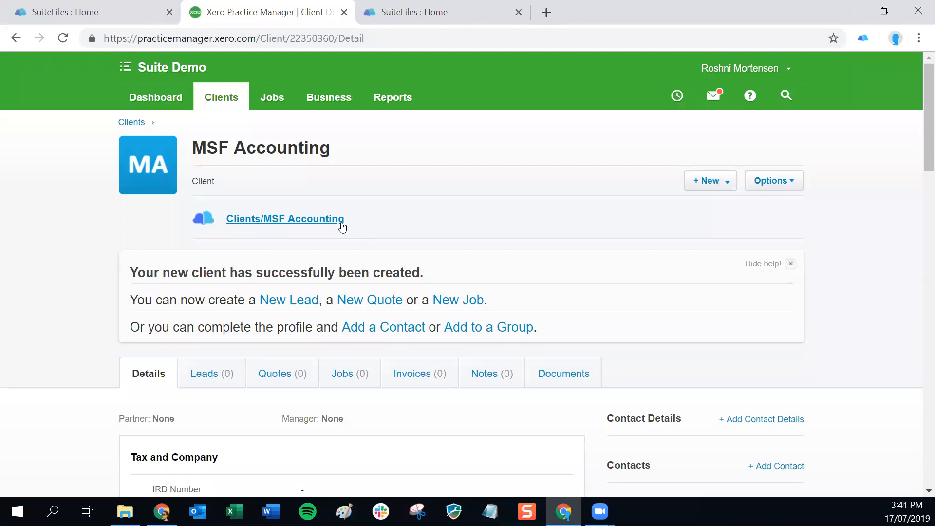
Show MSF Accounting's Documents tab and scroll down to its embedded SuiteFiles folders.
click(558, 375)
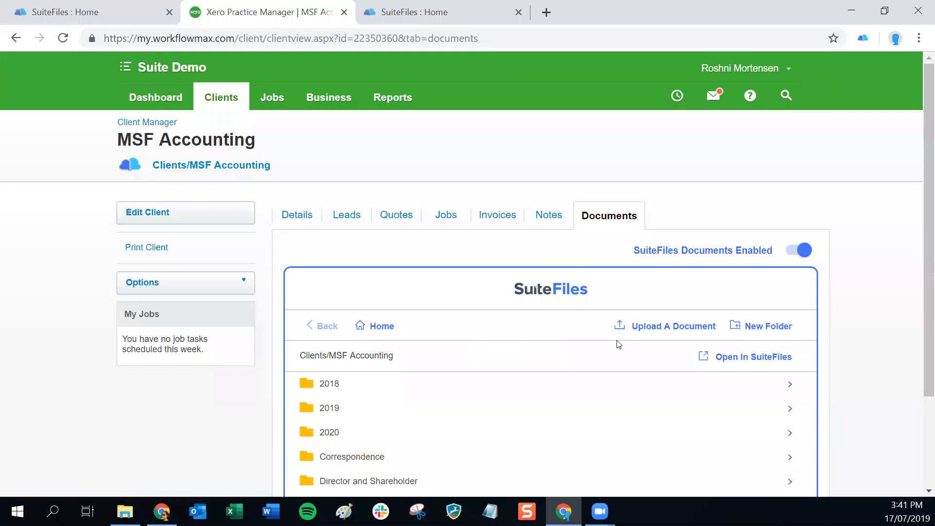
scroll(619, 355, down, 1)
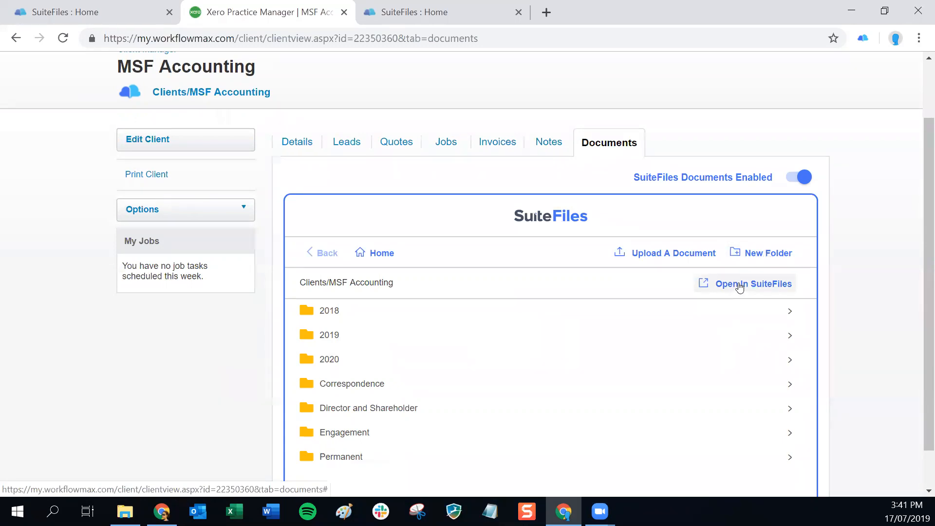
Create folder 2021 from the New Financial Year Folders template and open it.
click(748, 258)
text(2021)
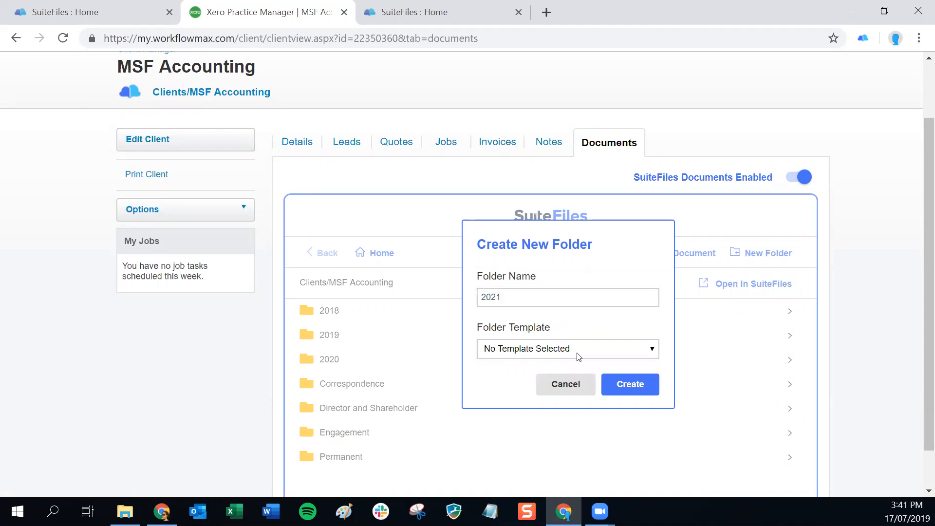
click(547, 353)
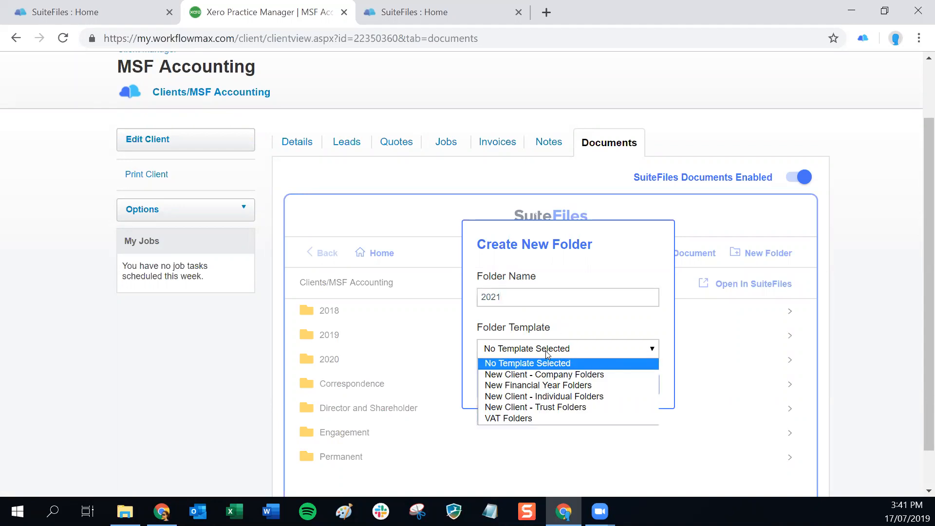
click(548, 386)
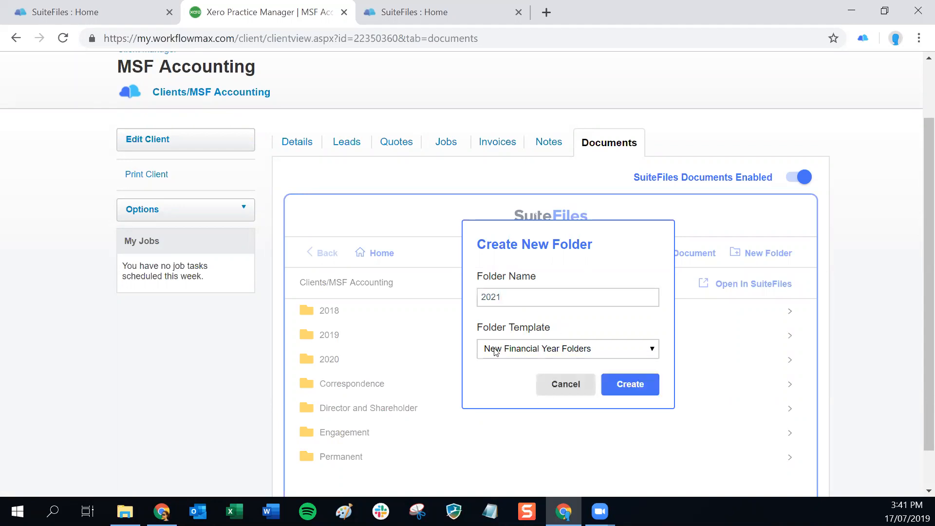
click(631, 385)
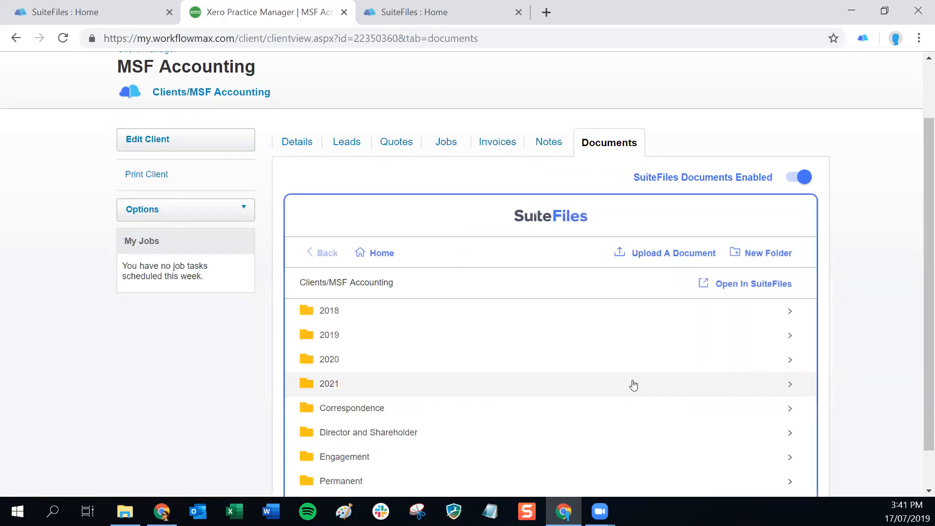
click(331, 385)
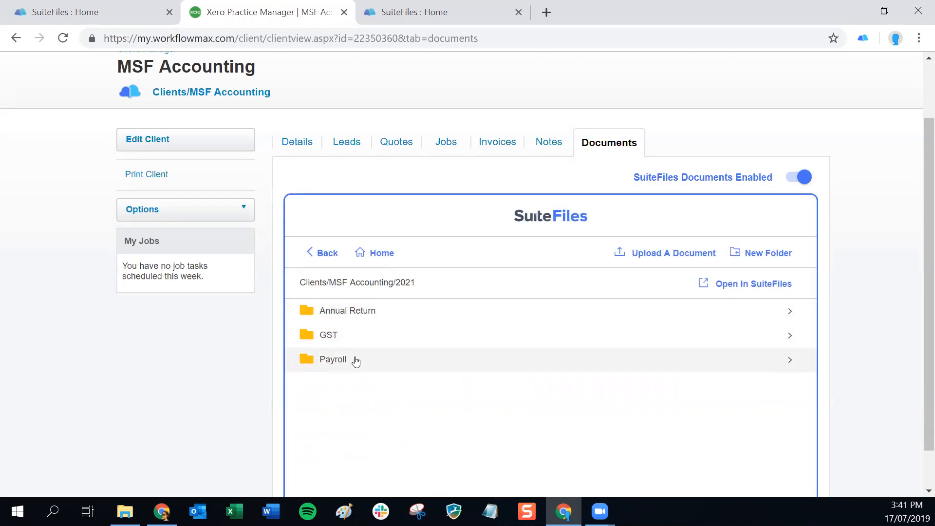
In SuiteFiles, filter Clients for 'msf', open MSF Accounting > 2021, then return to Xero.
click(397, 12)
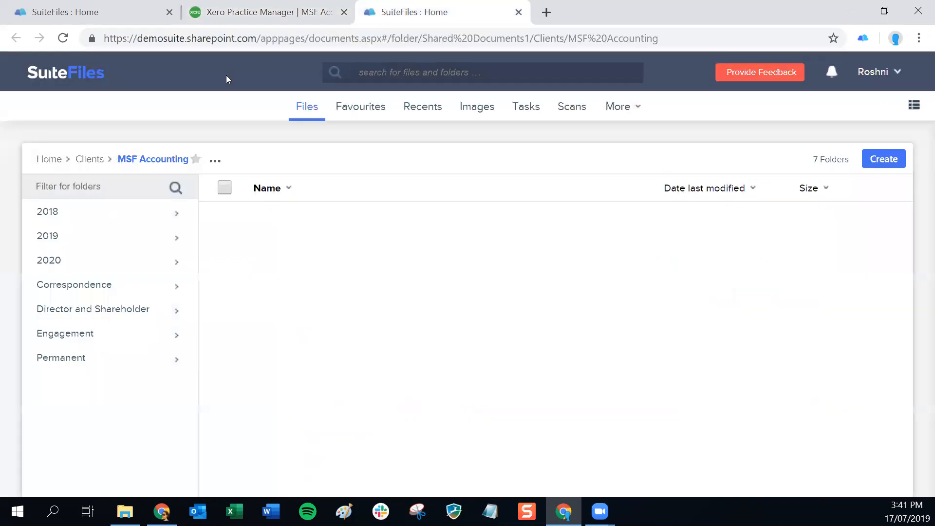
click(97, 164)
text(msf)
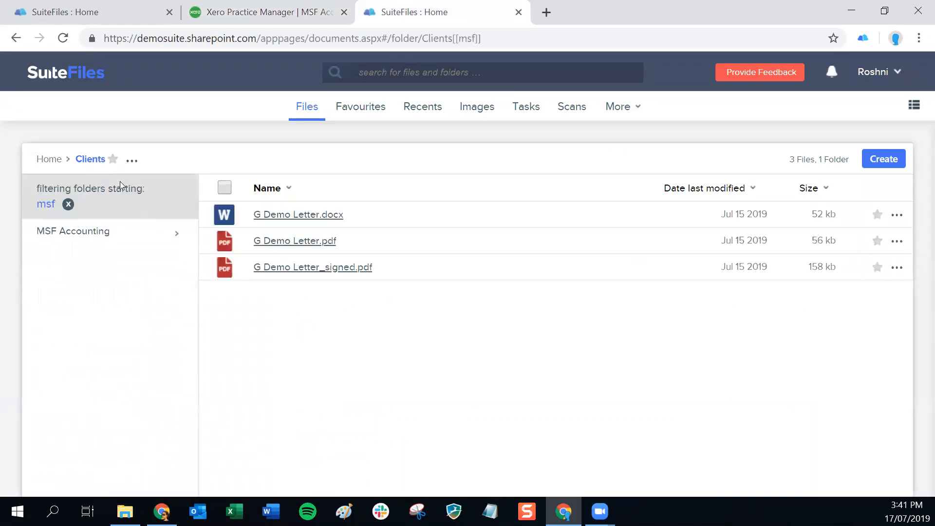
click(75, 241)
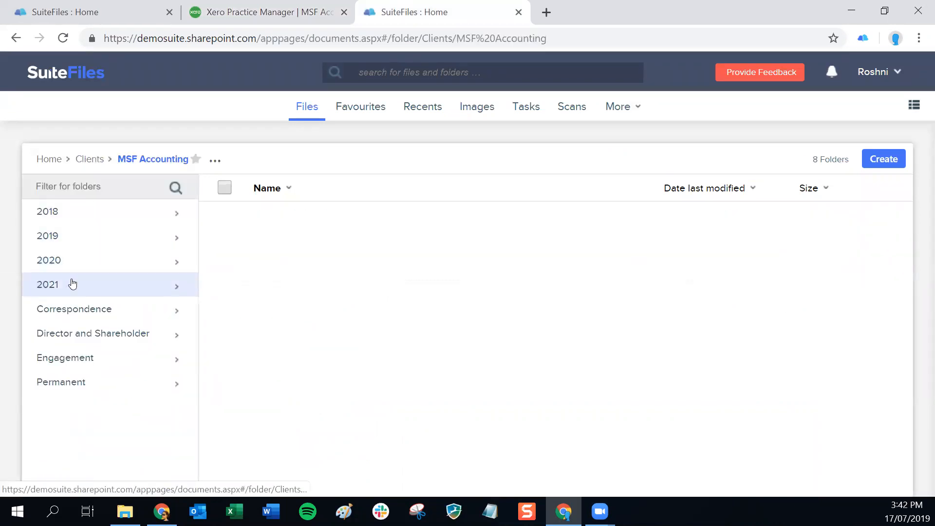
click(52, 288)
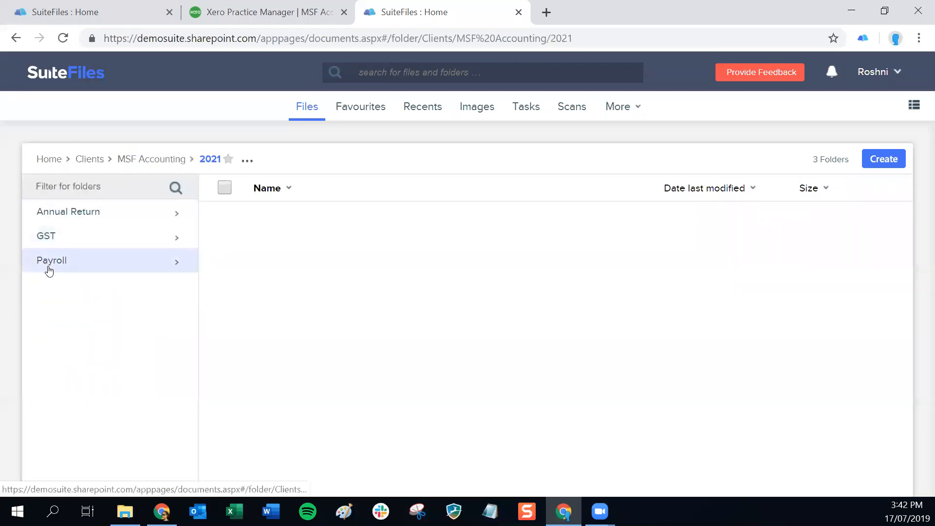
click(238, 10)
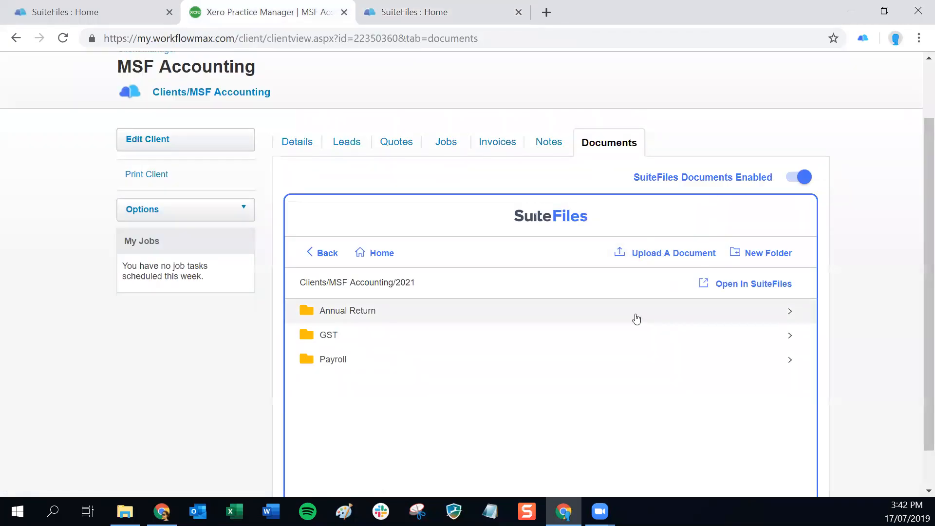
Upload Job Report 17 July 2019 from the Desktop into the 2021 folder and open the PDF.
click(655, 255)
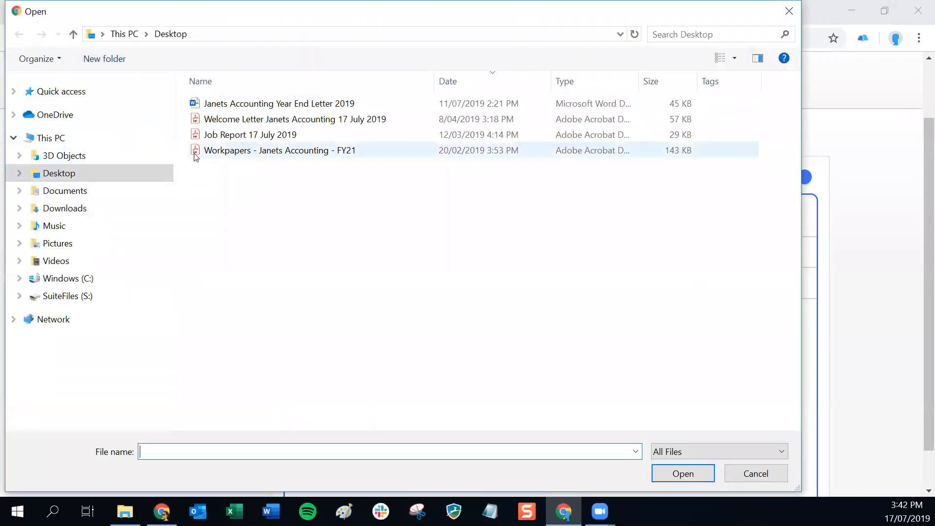
click(230, 139)
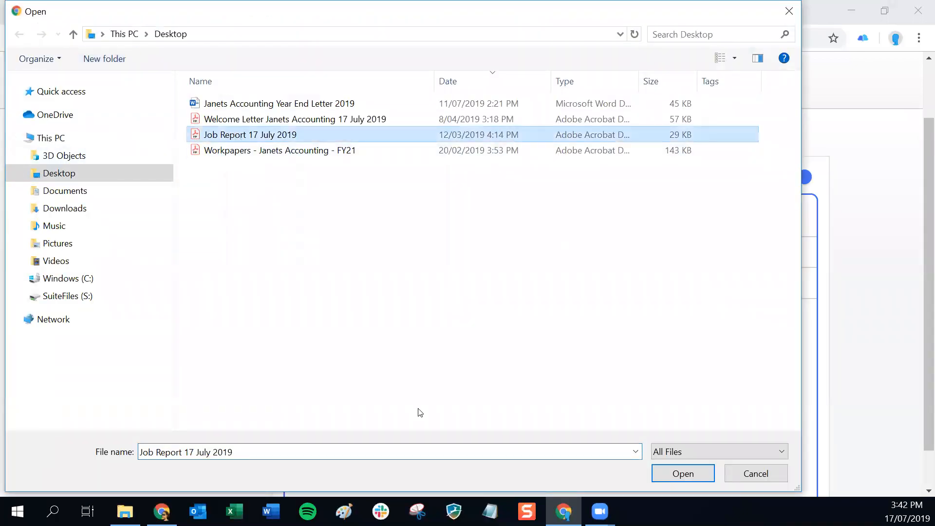
click(697, 475)
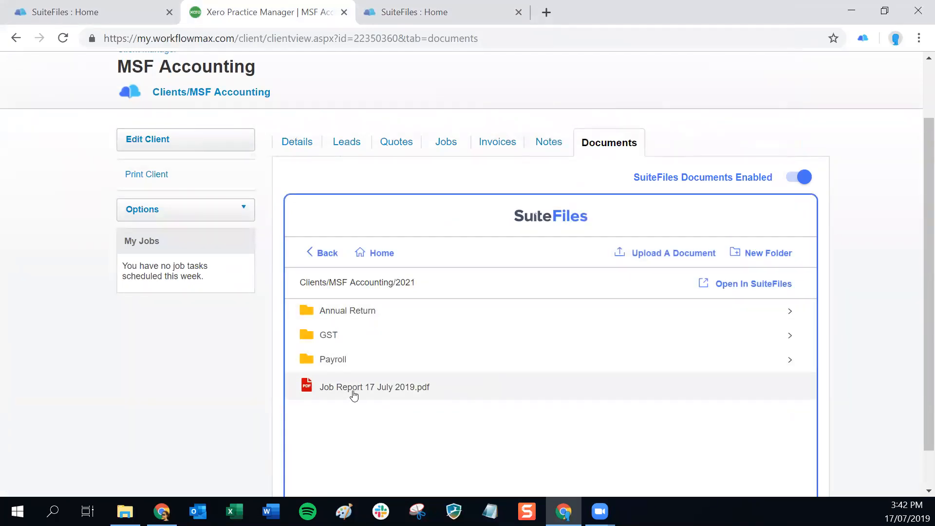
click(352, 392)
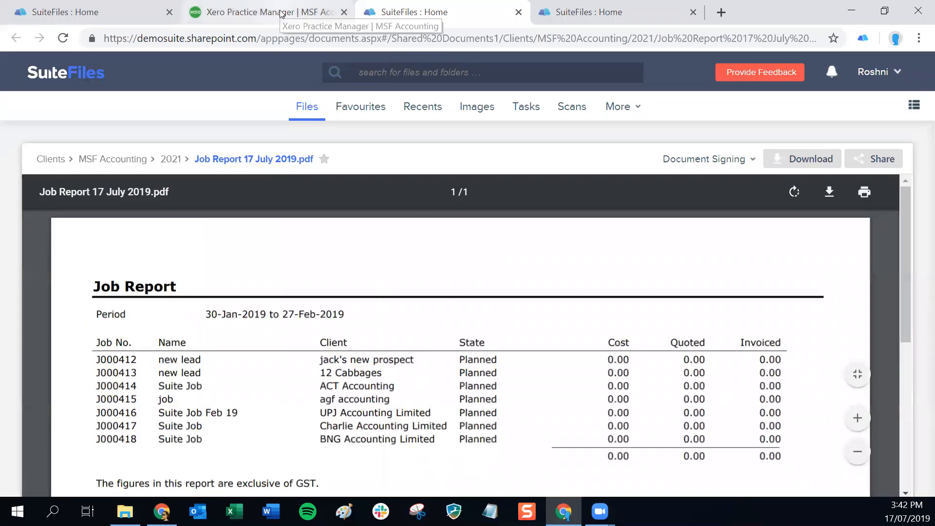
Go back to the Documents tab and navigate up to the Clients/MSF Accounting folder.
click(282, 13)
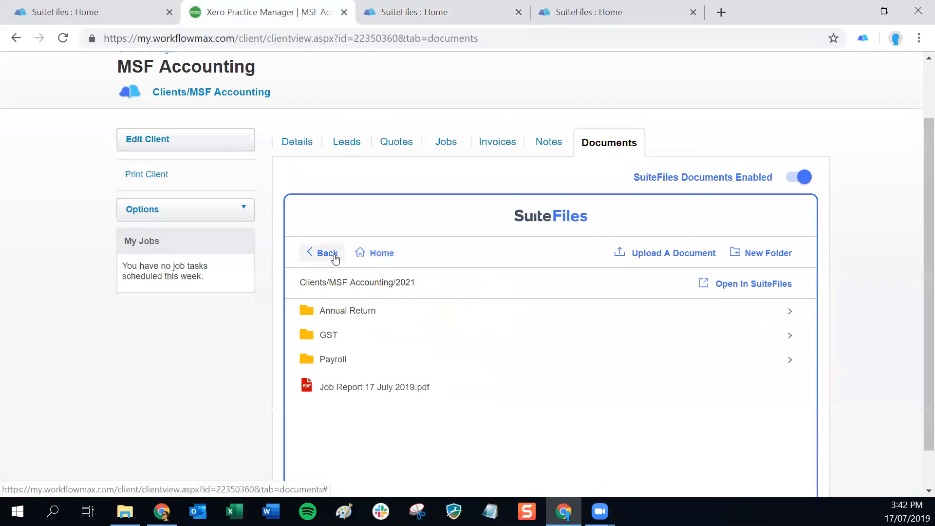
click(376, 257)
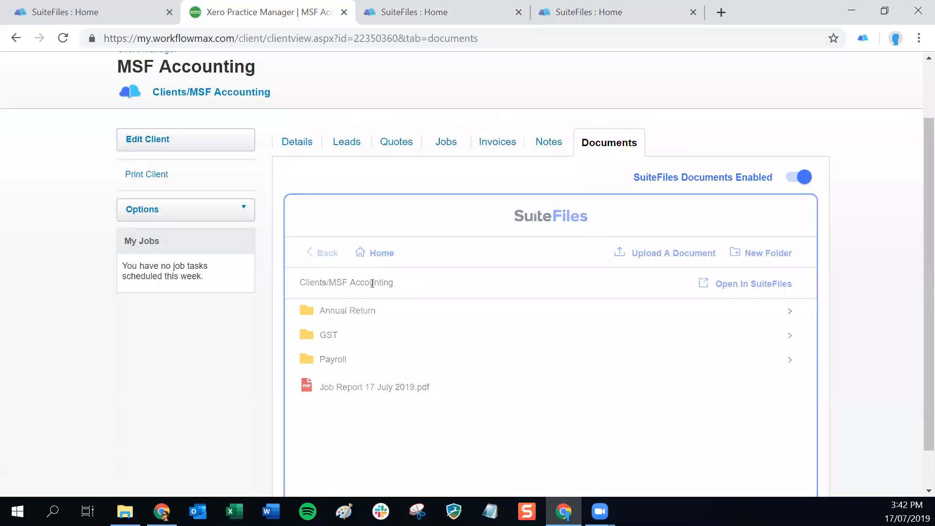
drag(345, 283, 398, 284)
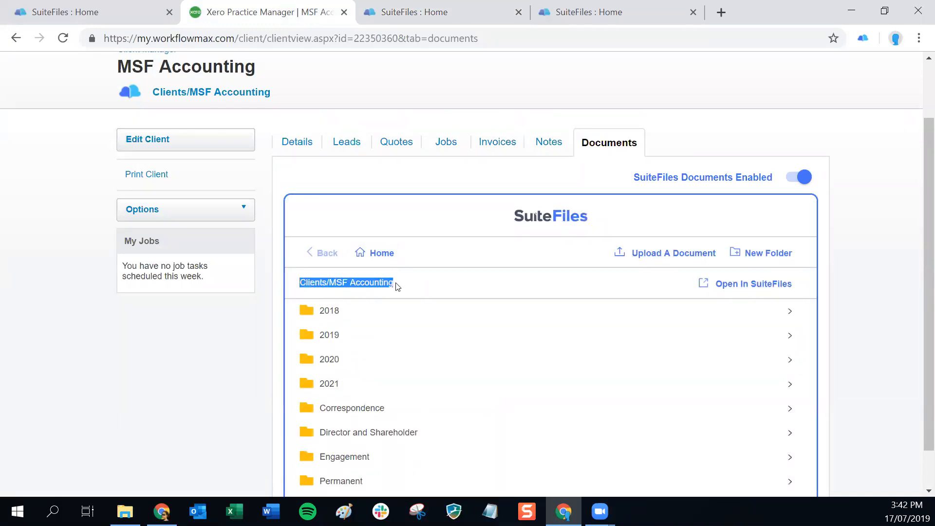
scroll(569, 316, down, 1)
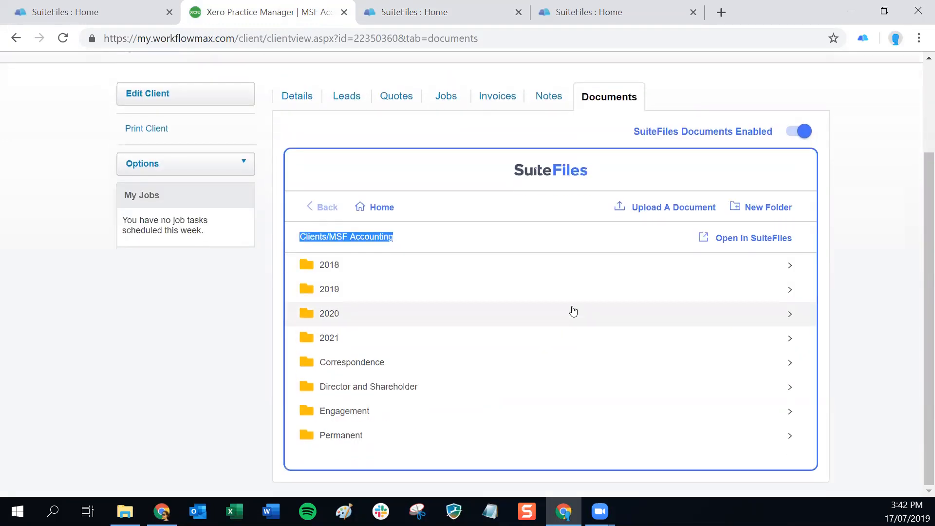
scroll(573, 311, up, 3)
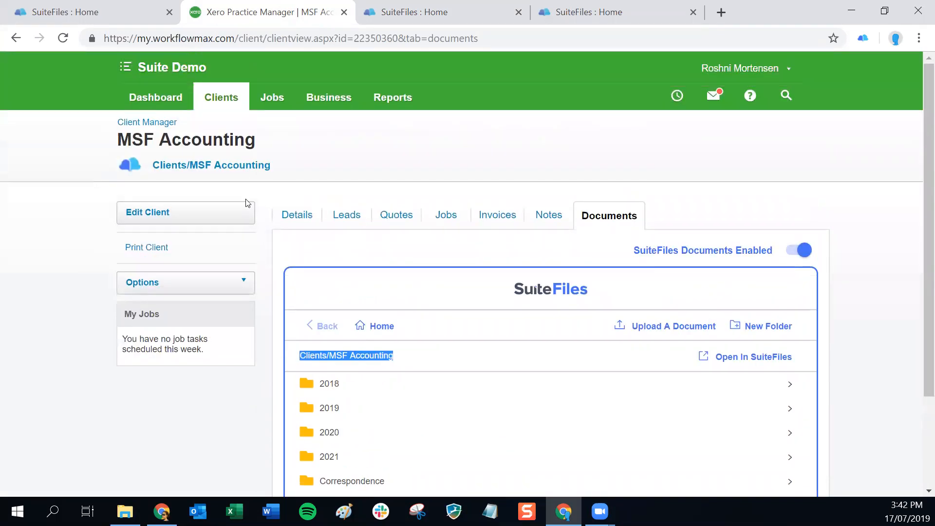
Edit the client from the Details tab, appending 'Services' to its name, and save.
click(289, 219)
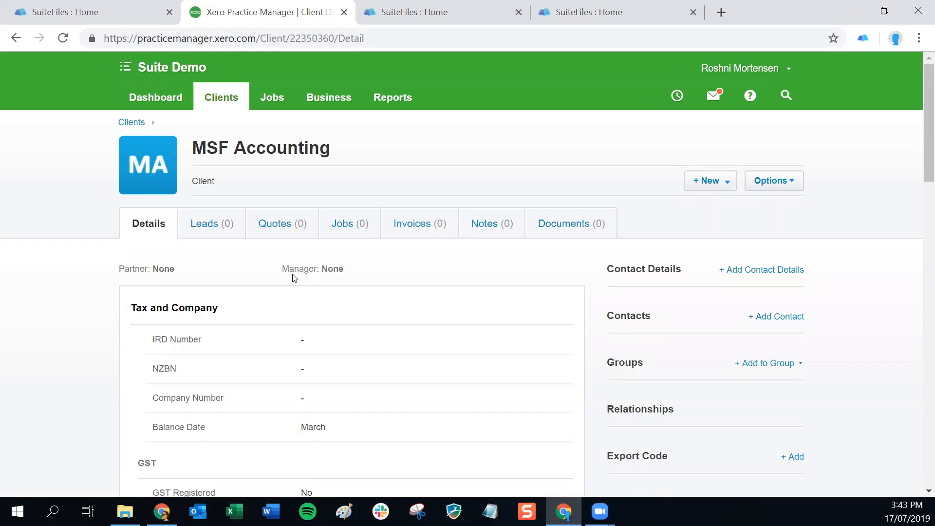
click(781, 188)
click(741, 213)
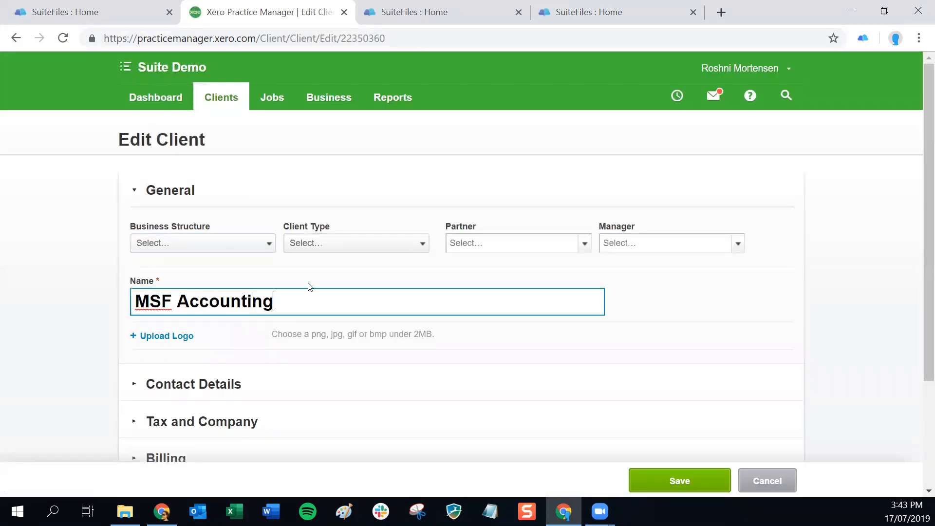
text(Services)
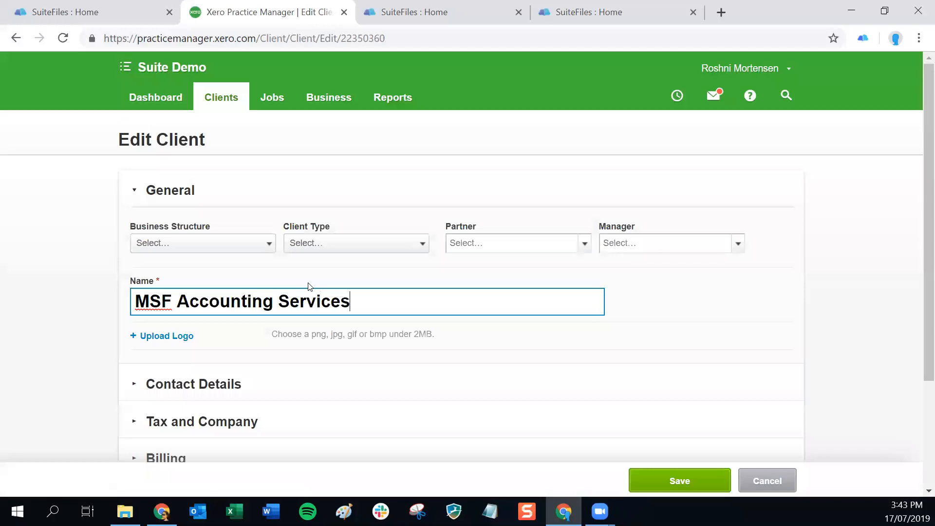
click(682, 481)
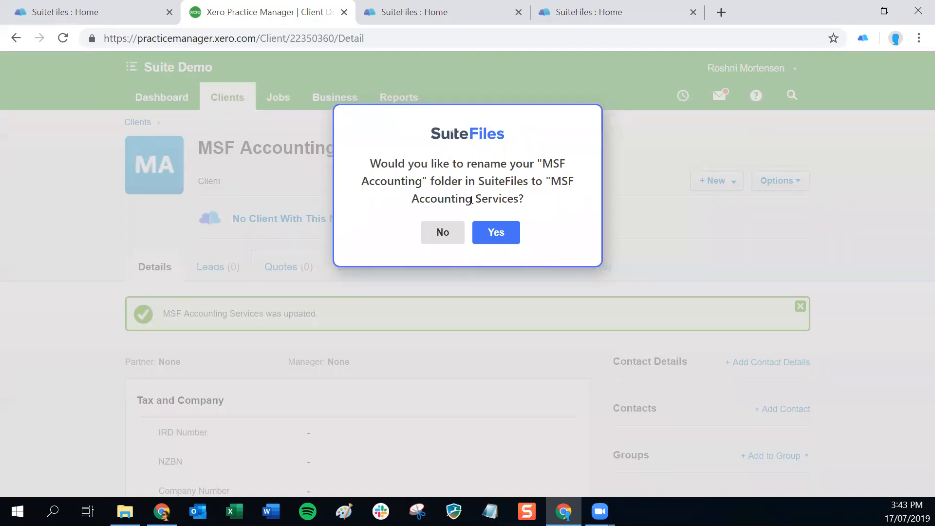
Accept renaming the SuiteFiles folder to MSF Accounting Services, then switch to SuiteFiles.
click(500, 234)
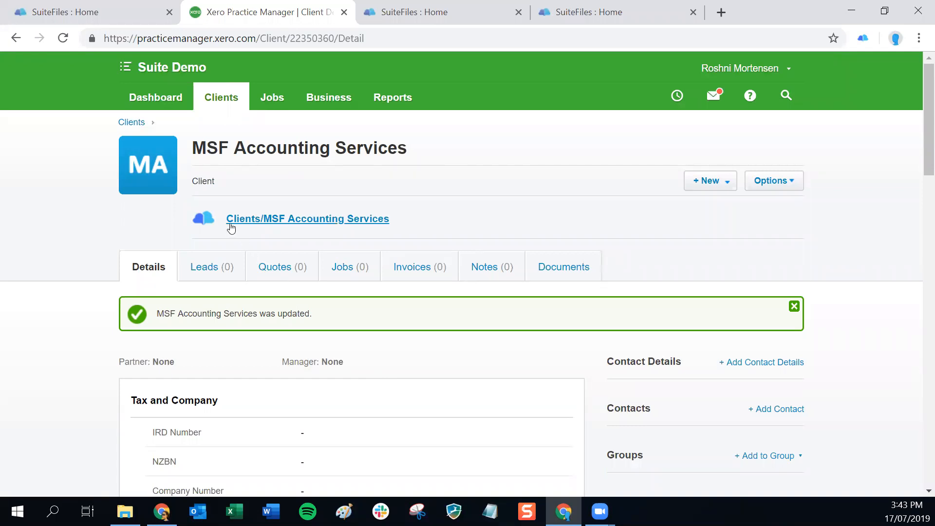
click(306, 228)
click(438, 12)
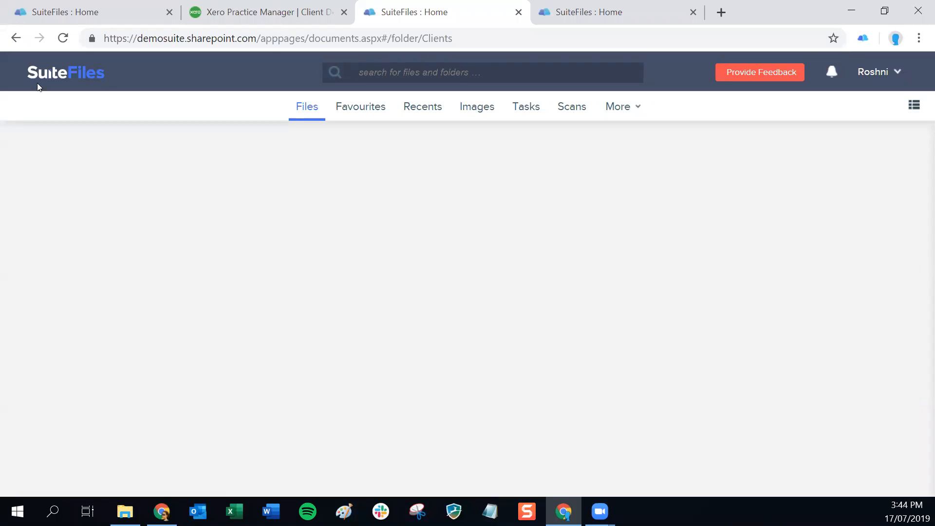
From SuiteFiles home, filter Clients for 'msf' and open MSF Accounting Services, then return to Xero.
click(72, 72)
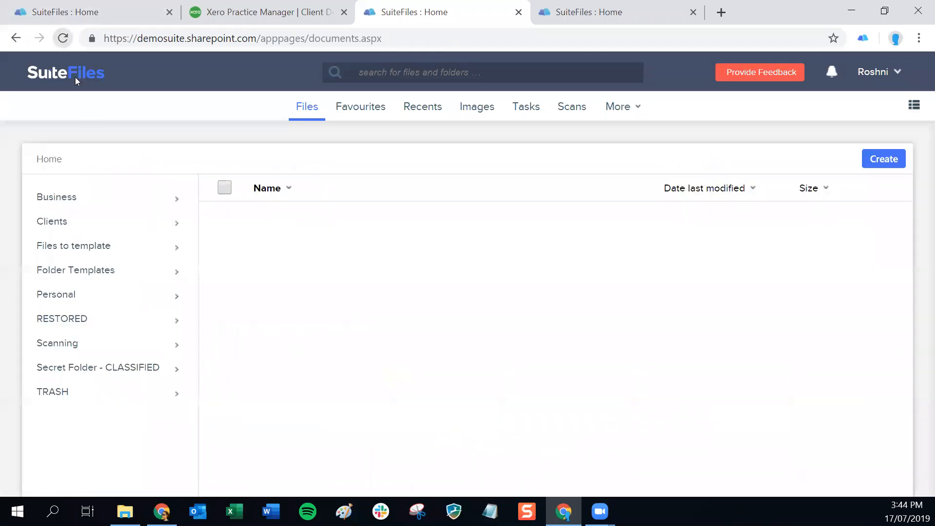
click(104, 221)
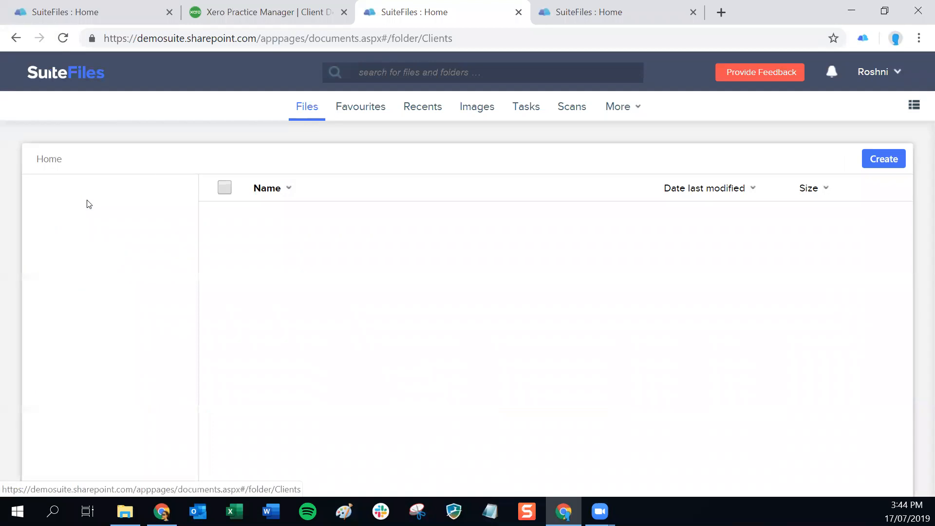
click(109, 181)
text(ms)
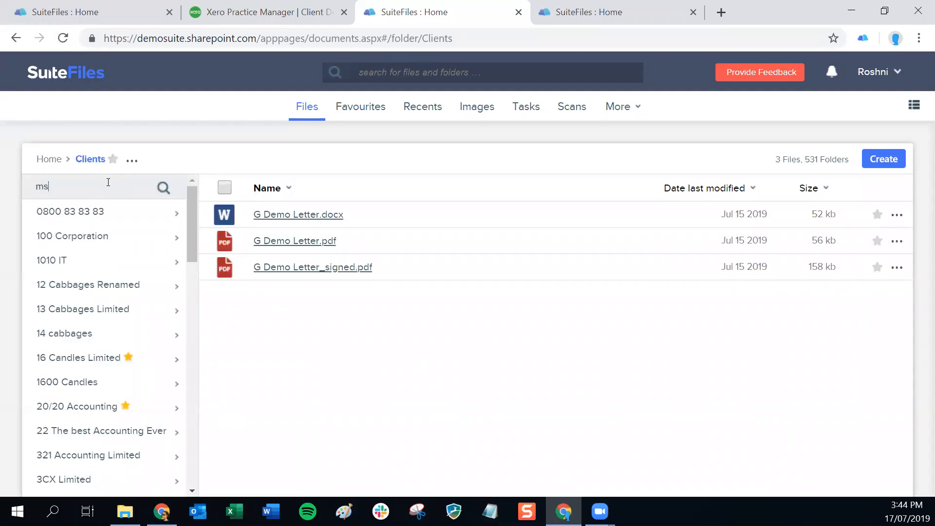
text(f)
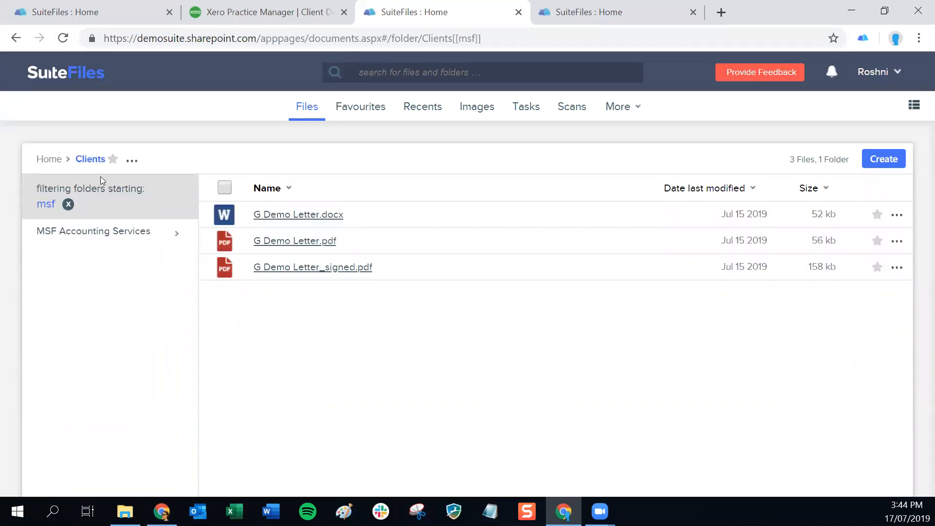
click(94, 235)
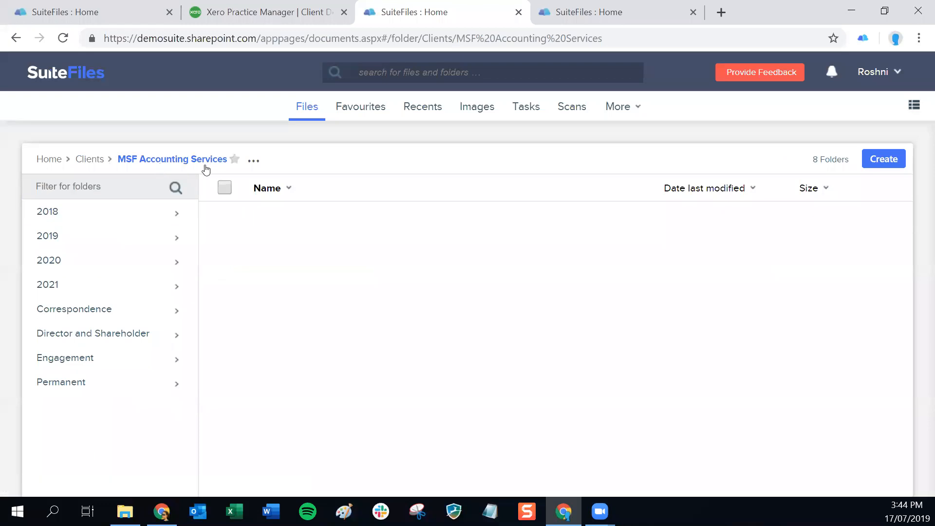
click(252, 14)
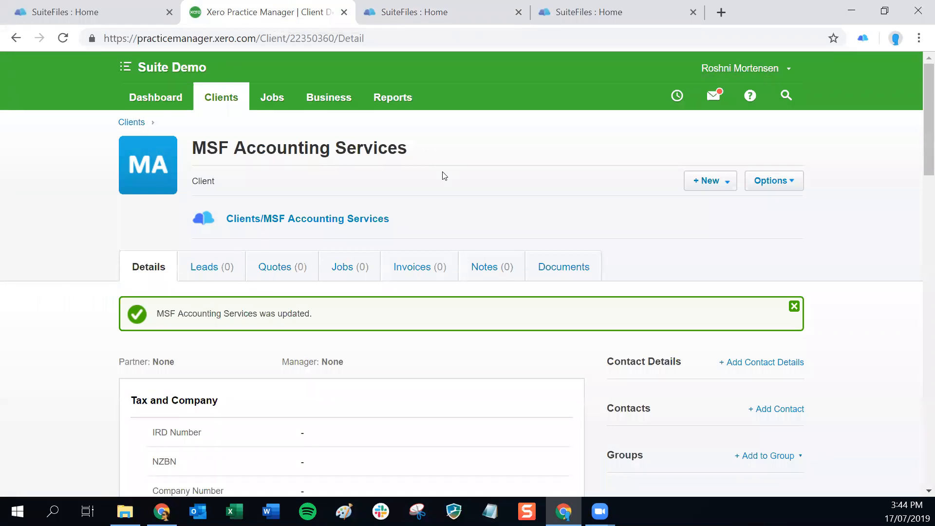
Archive MSF Accounting Services and its SuiteFiles folder, then switch to SuiteFiles.
click(775, 184)
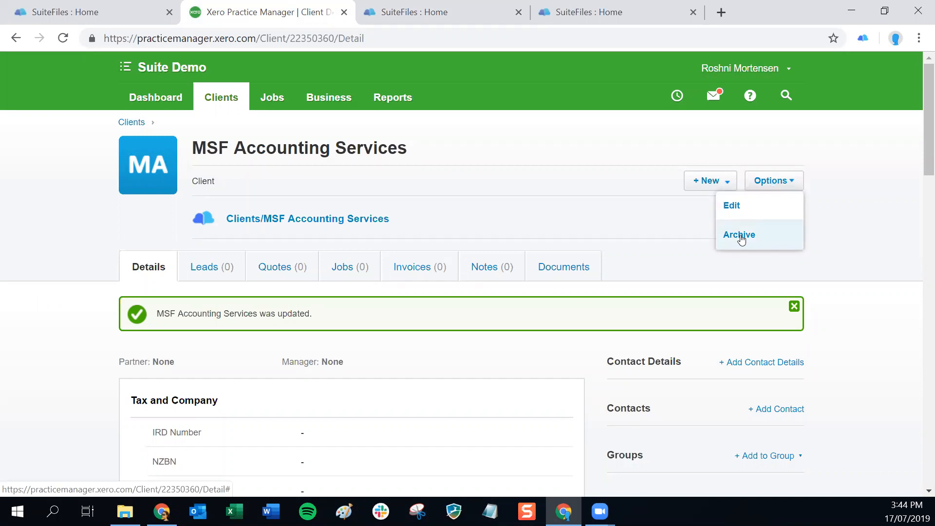
click(740, 235)
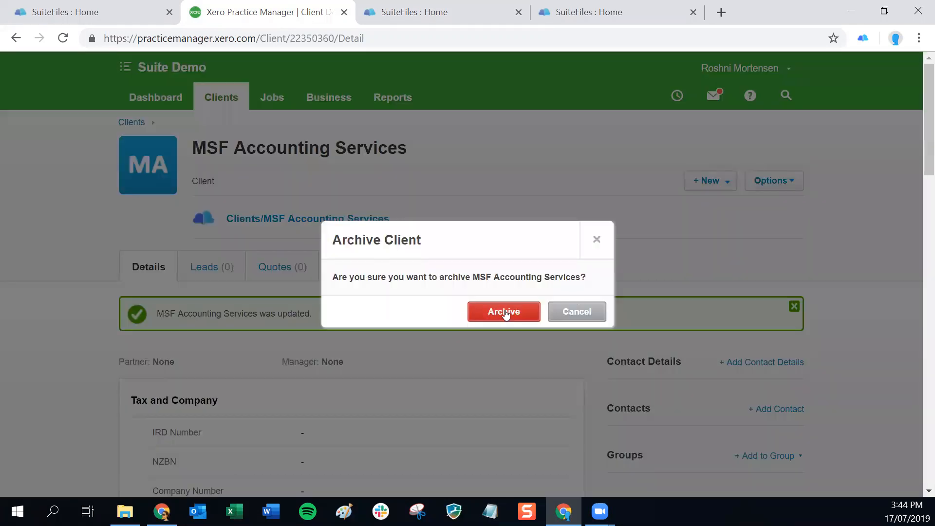
click(504, 313)
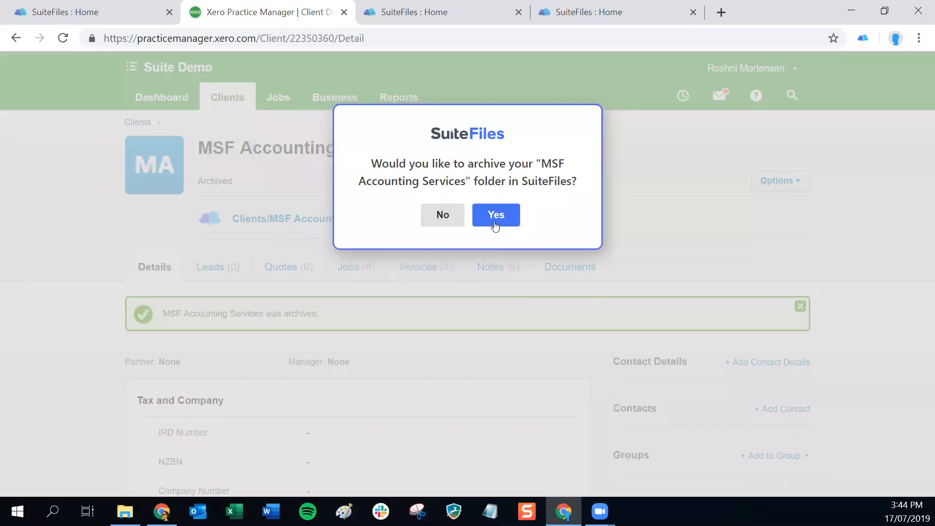
click(495, 217)
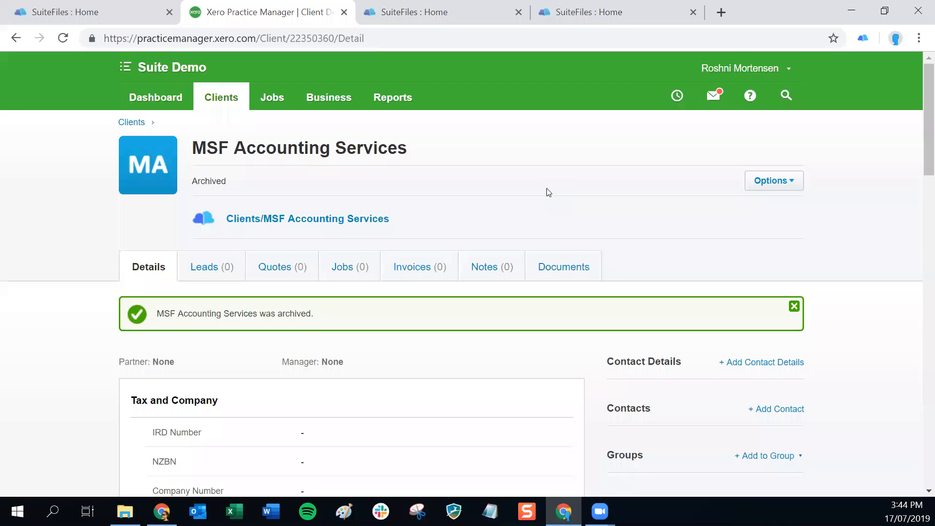
click(428, 11)
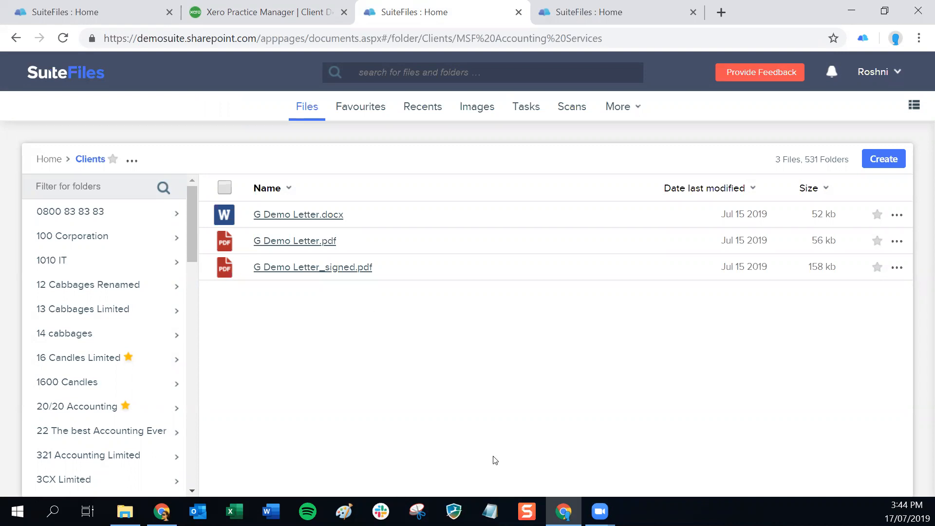
Turn on Show archived content in the SuiteFiles user file preferences.
click(873, 77)
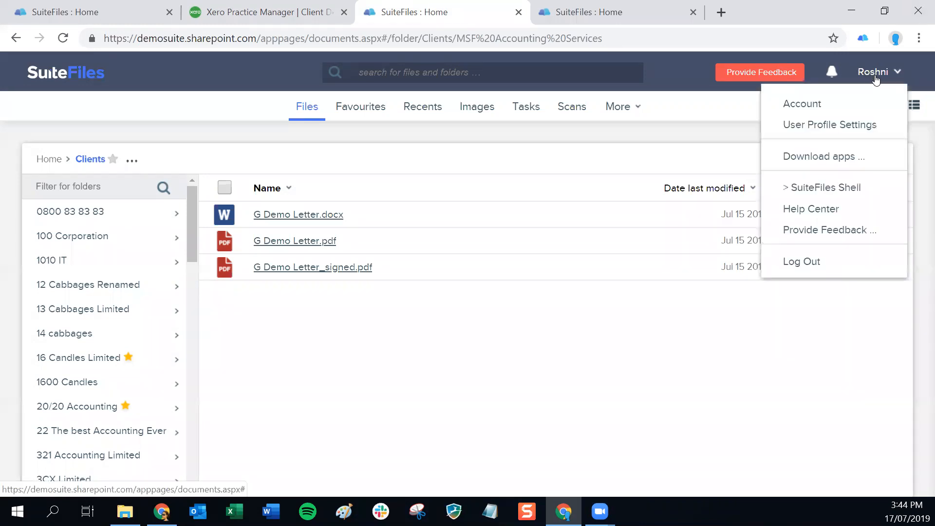
click(818, 126)
click(253, 197)
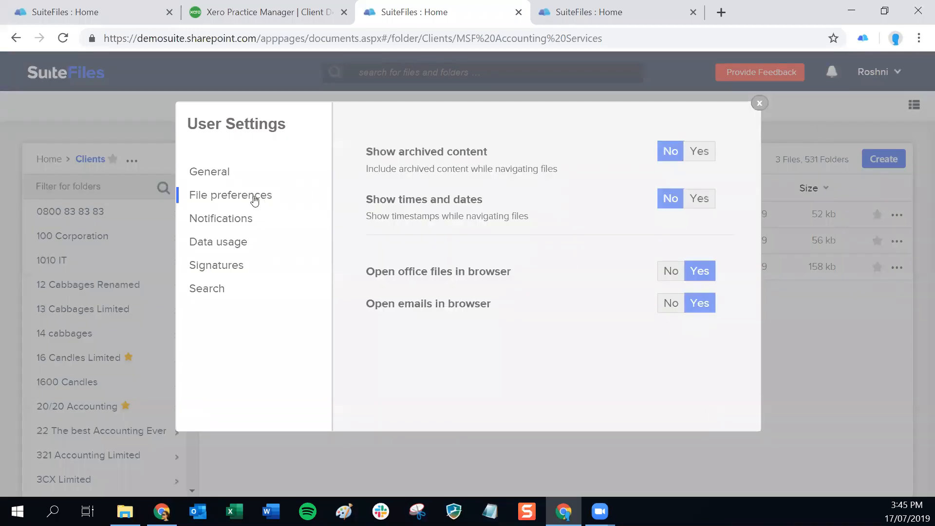
drag(368, 152, 491, 153)
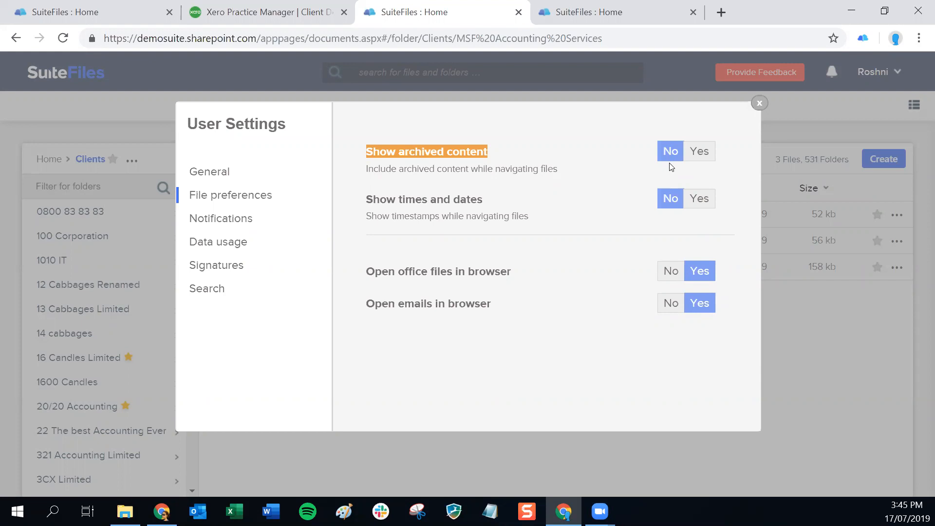
click(702, 153)
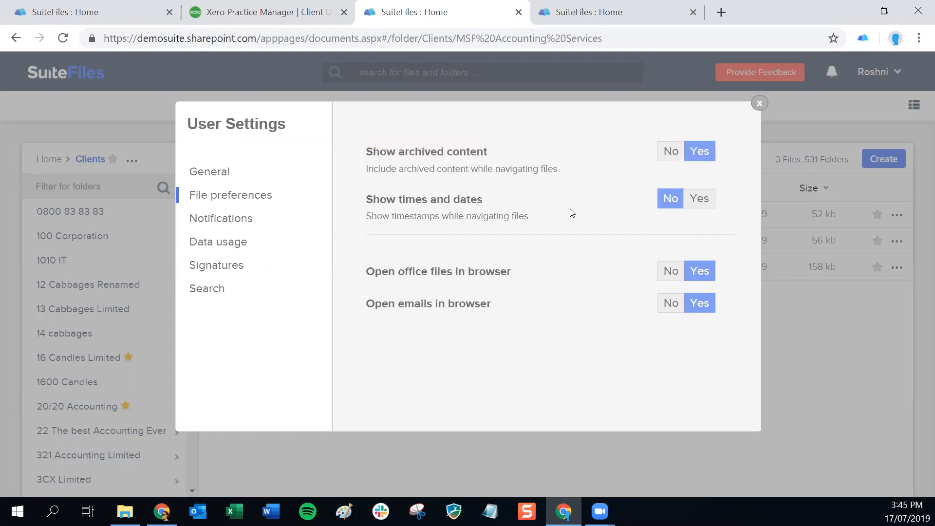
click(761, 105)
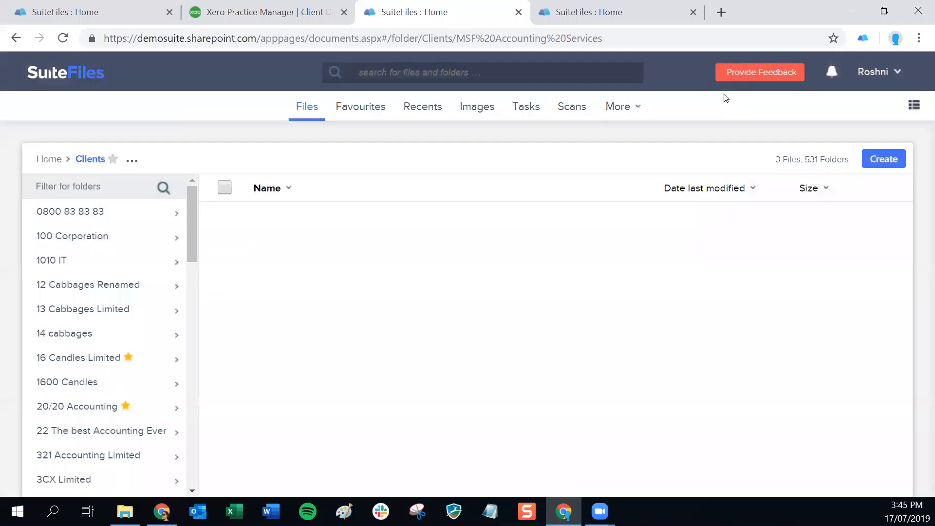
Filter Clients for 'm', open the MSF Accounting Services folder, then return to Xero.
click(87, 161)
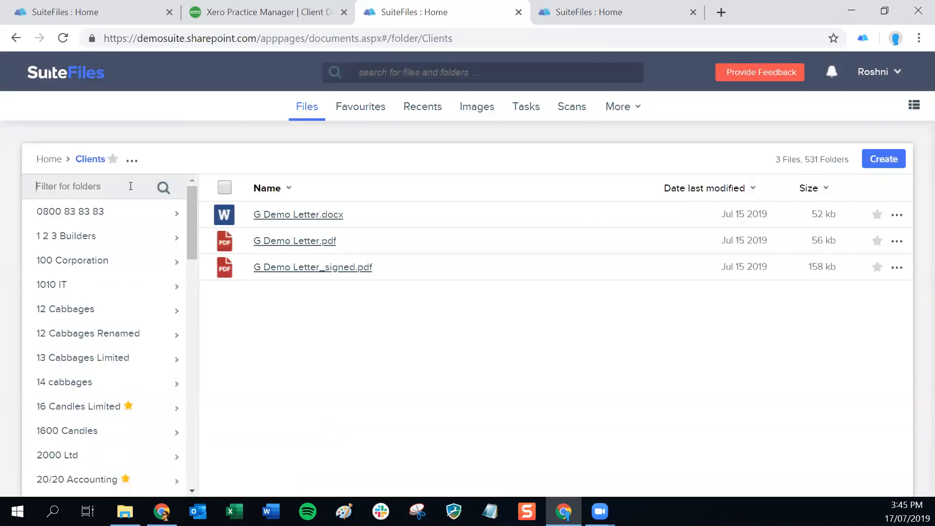
click(131, 186)
text(m)
key(Return)
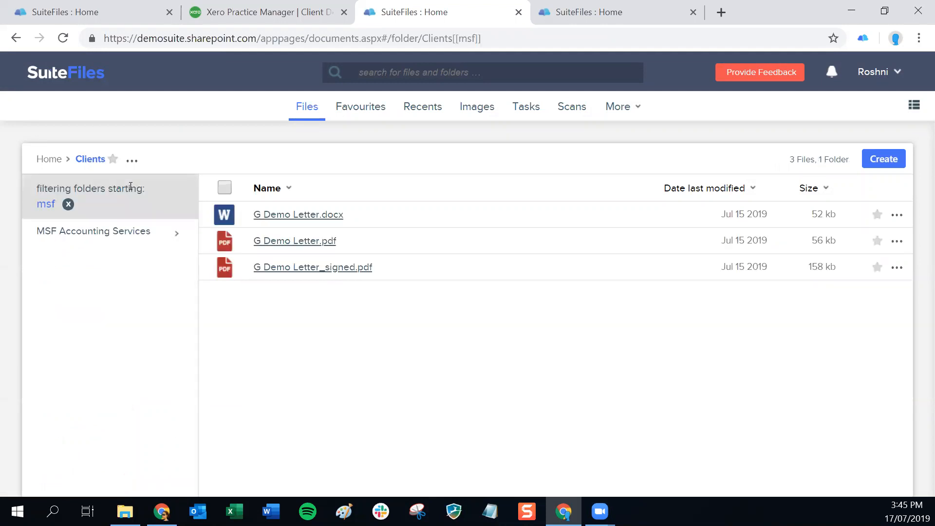
click(97, 232)
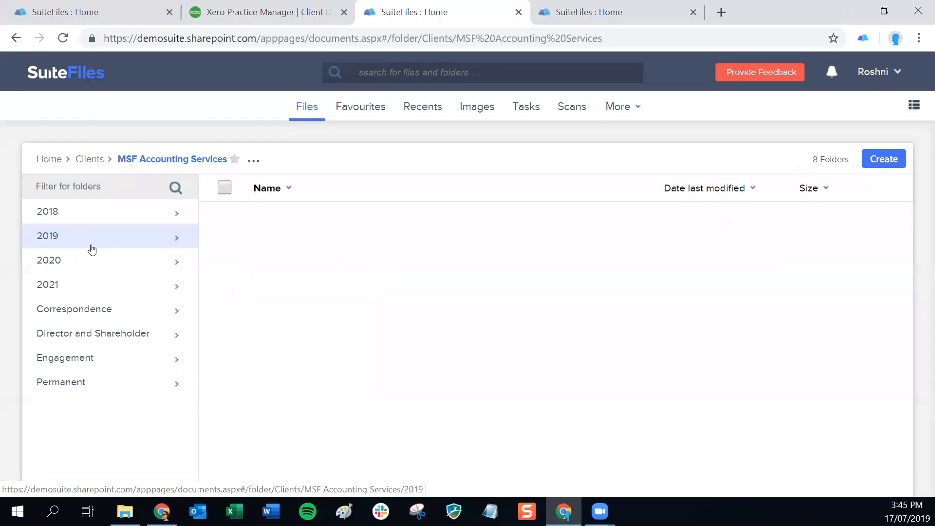
click(234, 16)
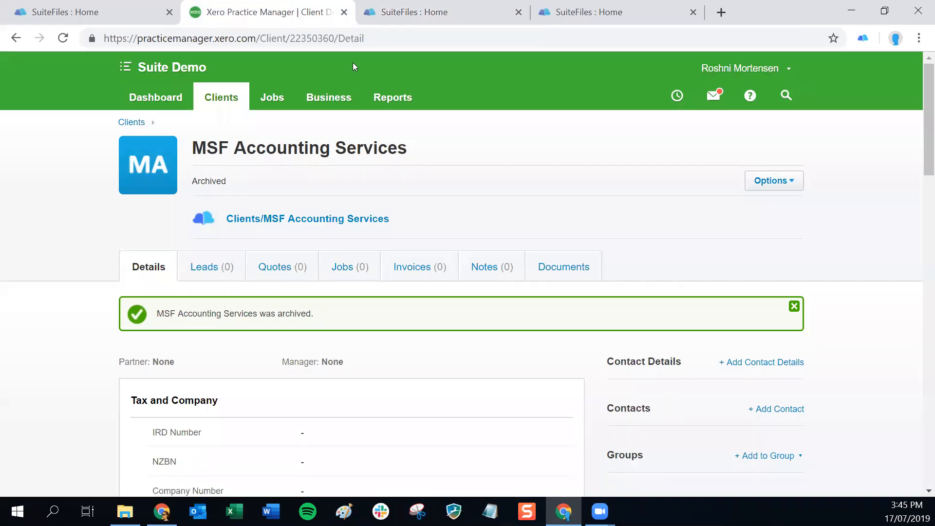
Restore MSF Accounting Services, unarchive its SuiteFiles folder too, and return to All Clients.
click(764, 190)
click(744, 242)
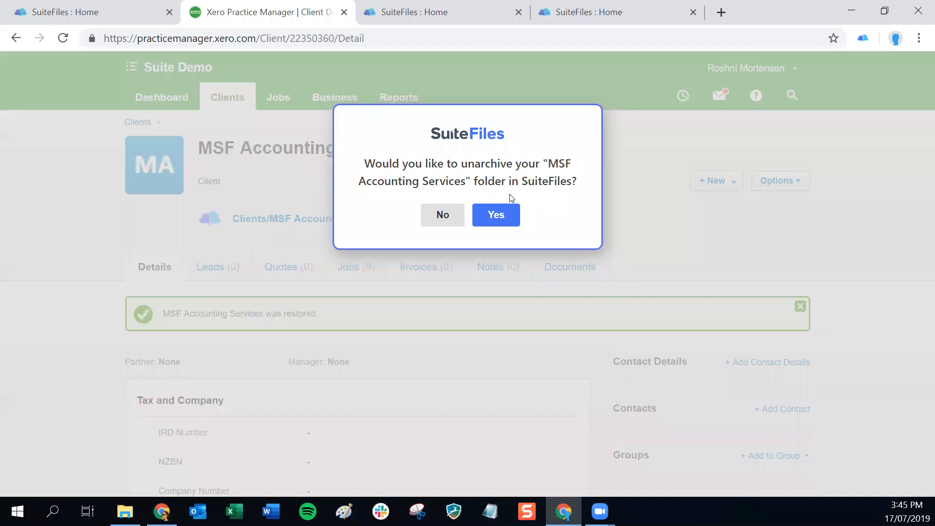
click(496, 216)
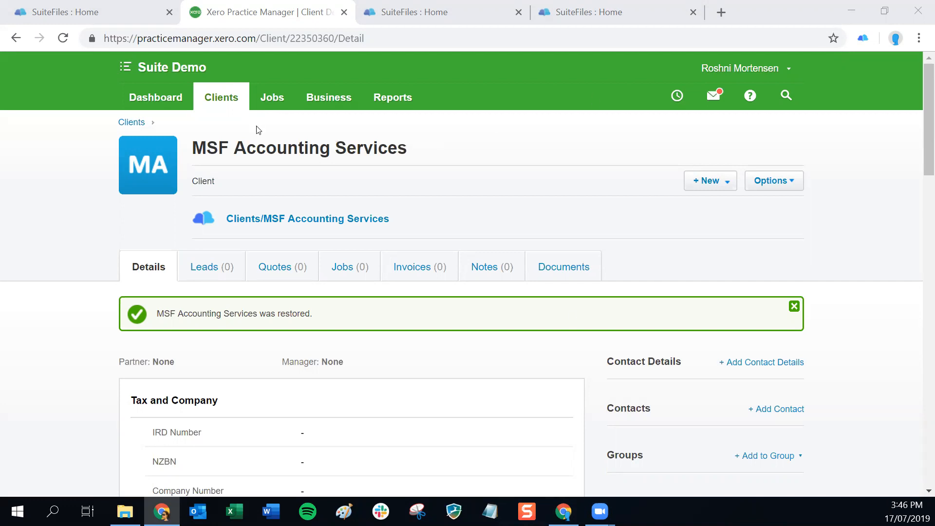
click(223, 100)
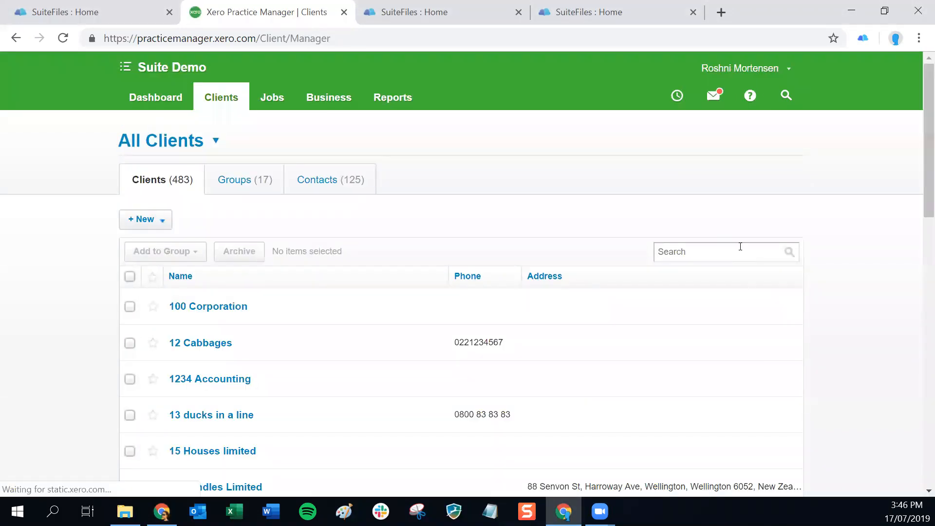
Search clients for 'jack' and open the Jack & Jill client record.
click(741, 243)
text(jack)
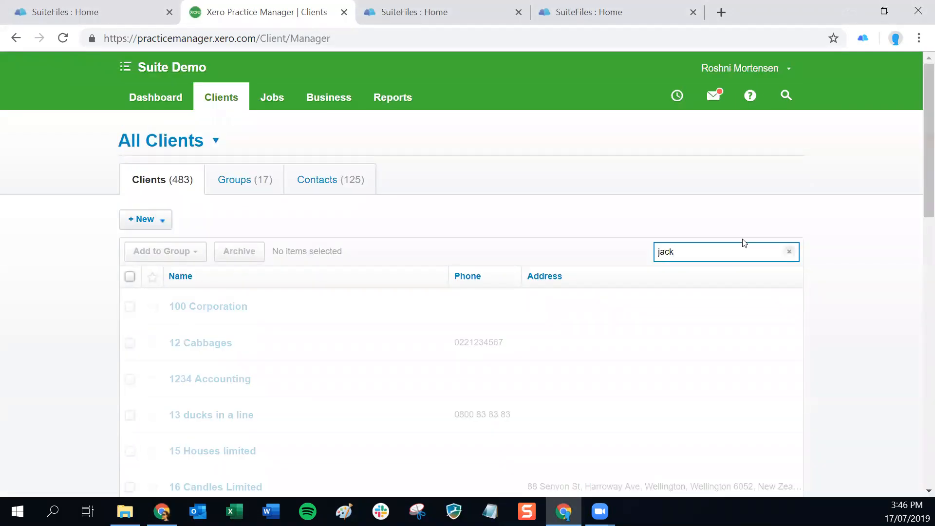
click(192, 379)
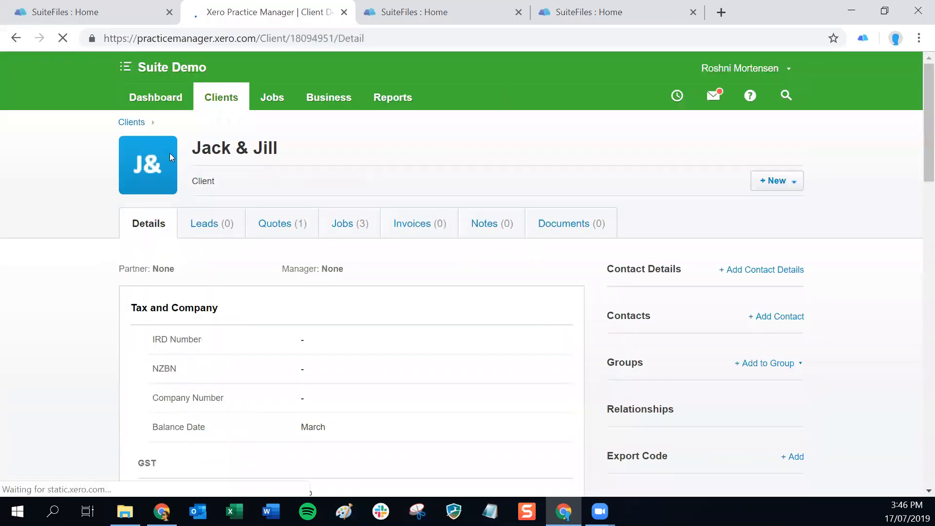
double_click(242, 148)
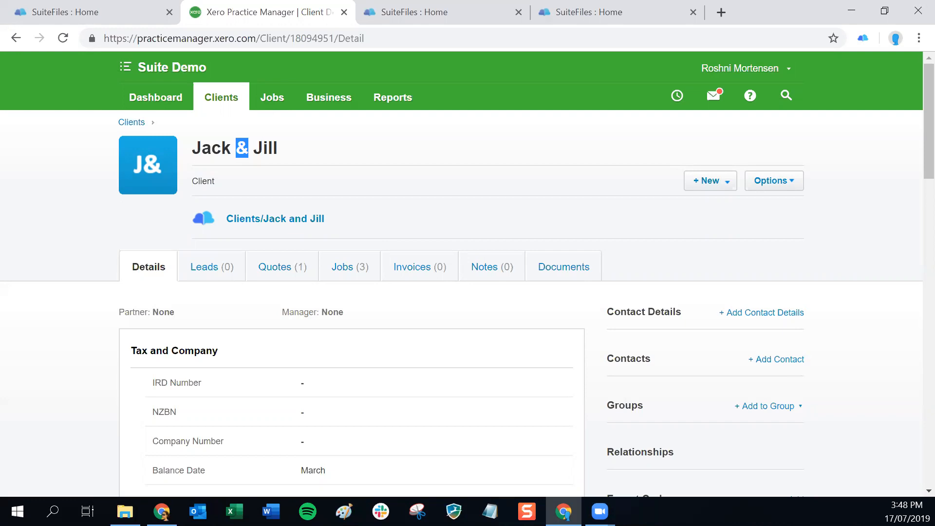
Go back from the Jack & Jill client page to the All Clients list.
key(alt+Tab)
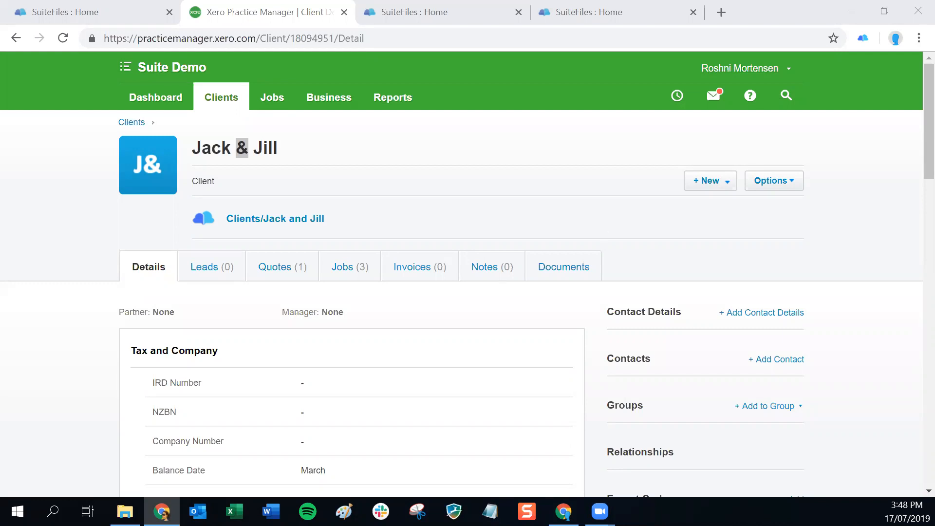
click(18, 38)
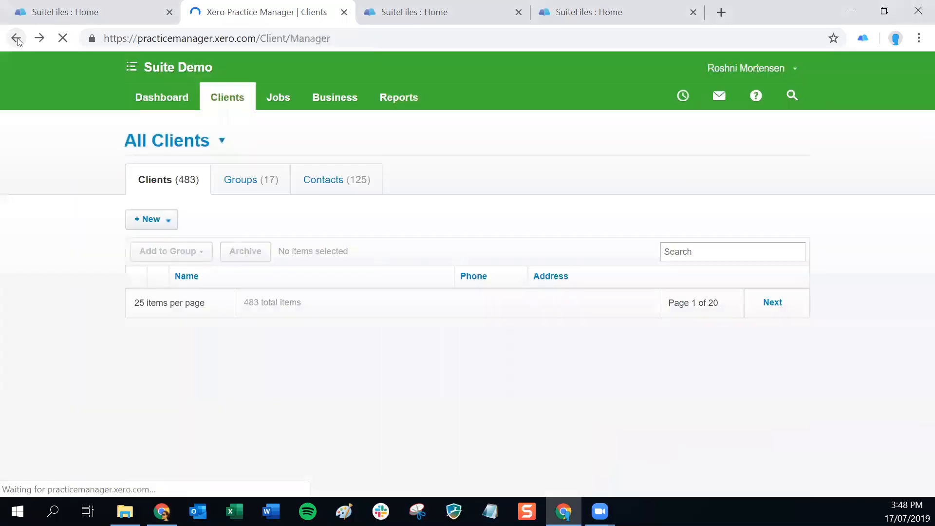
Search clients for 'msf' and open the MSF Accounting Services client record.
click(734, 249)
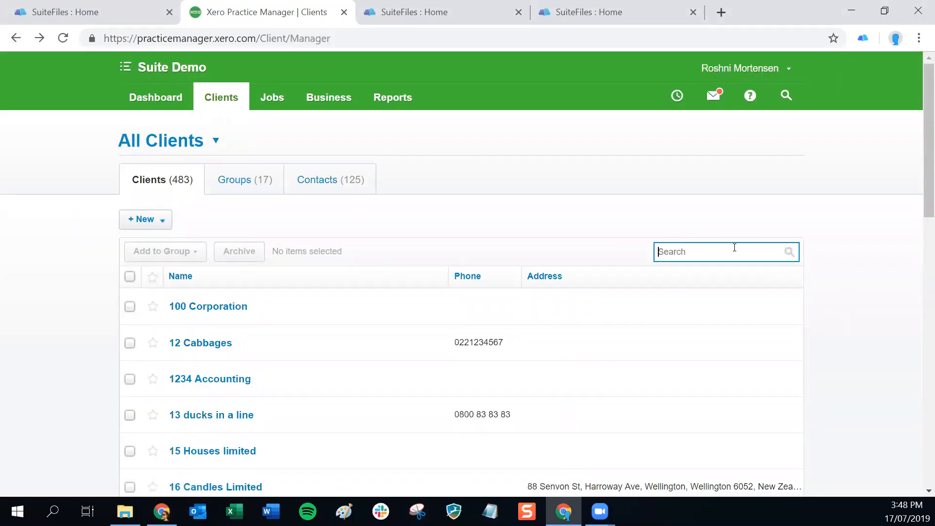
text(msf)
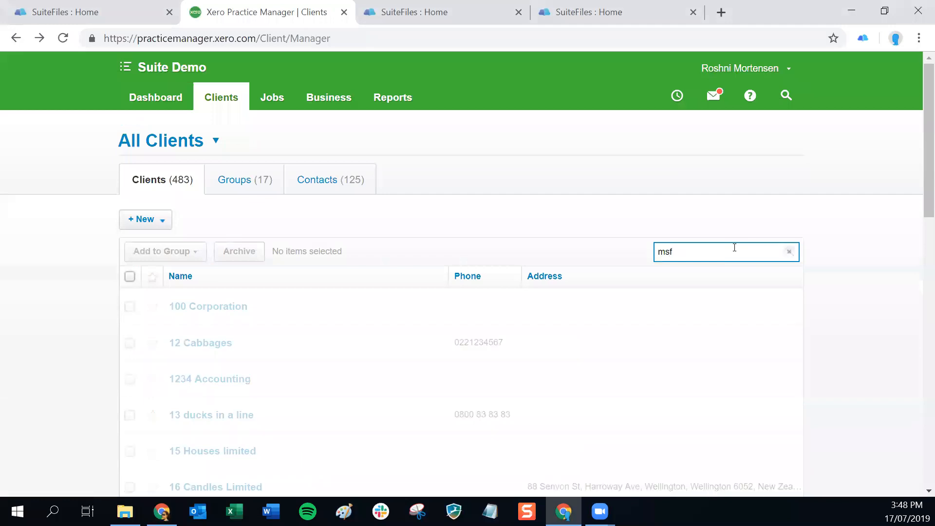
click(238, 307)
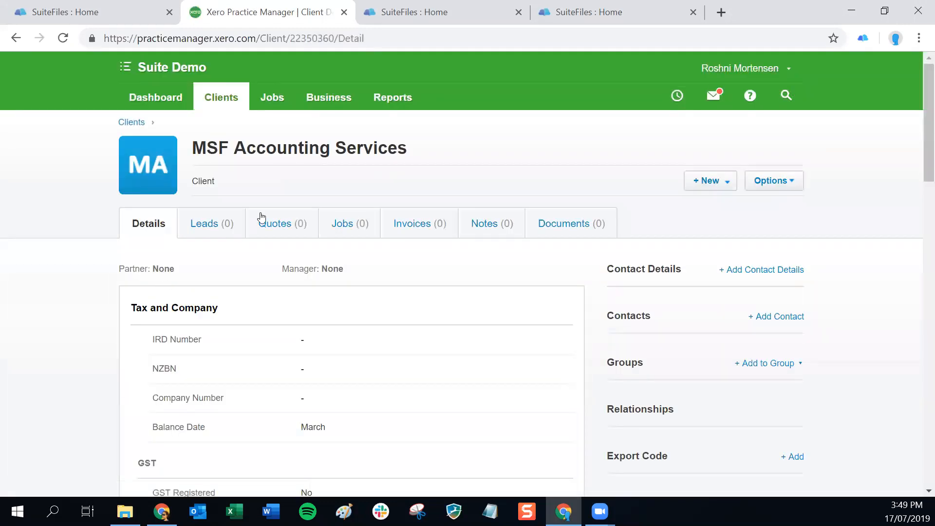
Create and save a new job named 'Suite Job 17 July' for this client.
click(716, 186)
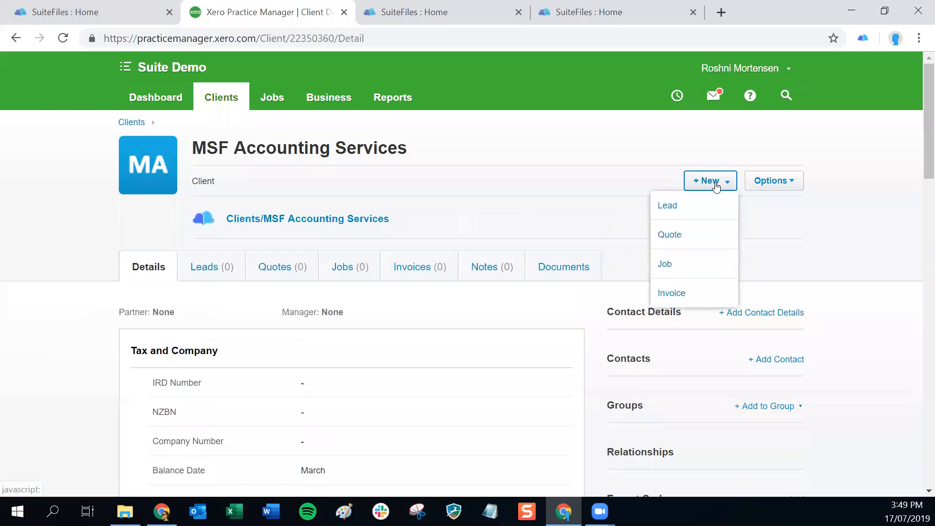
click(665, 265)
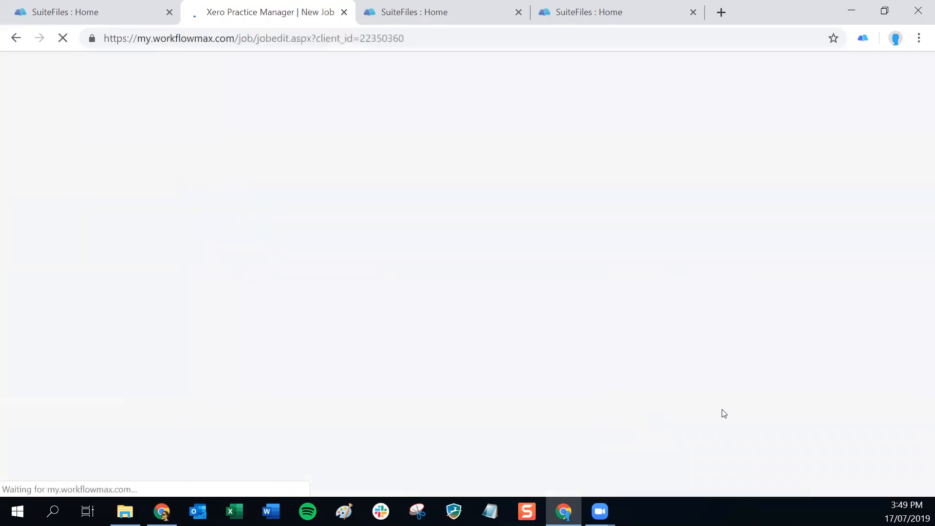
click(450, 298)
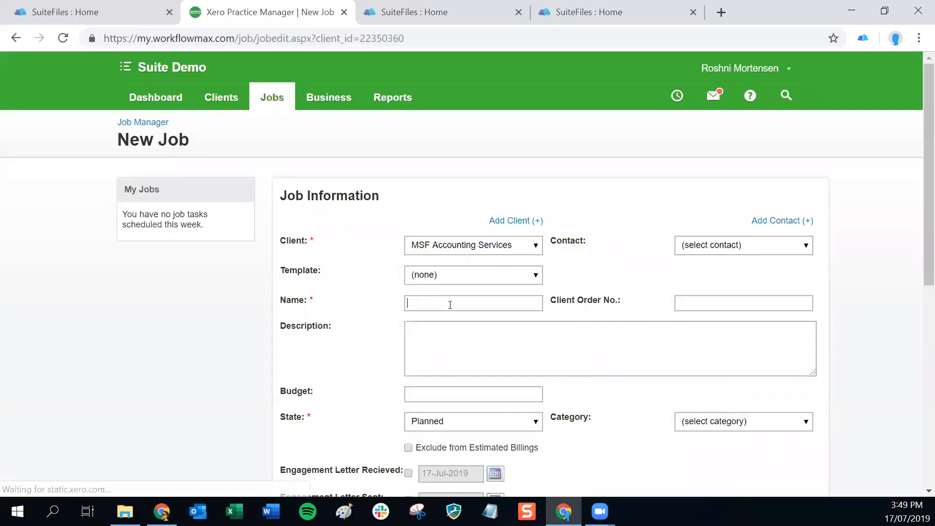
text(ui)
key(BackSpace)
key(BackSpace)
text(Suite jo)
key(BackSpace)
key(BackSpace)
text(Job 17 July)
scroll(578, 336, down, 8)
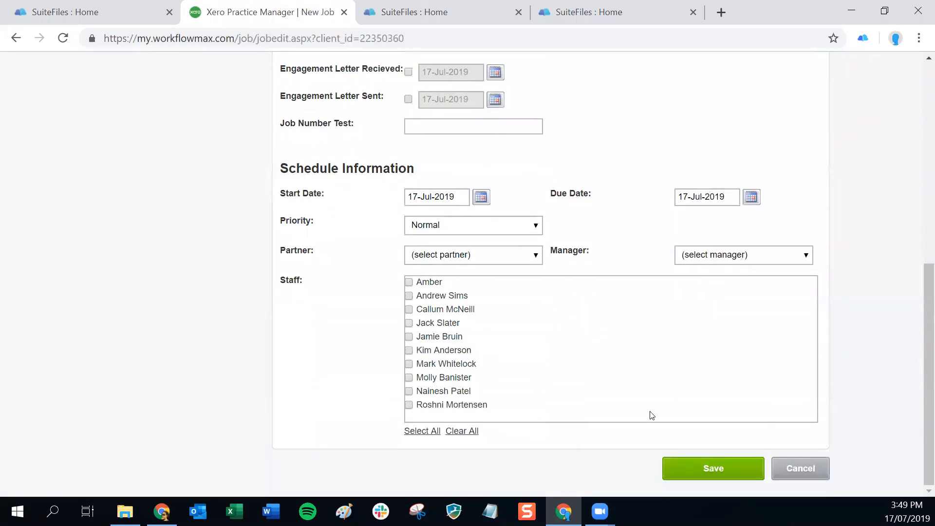
click(702, 472)
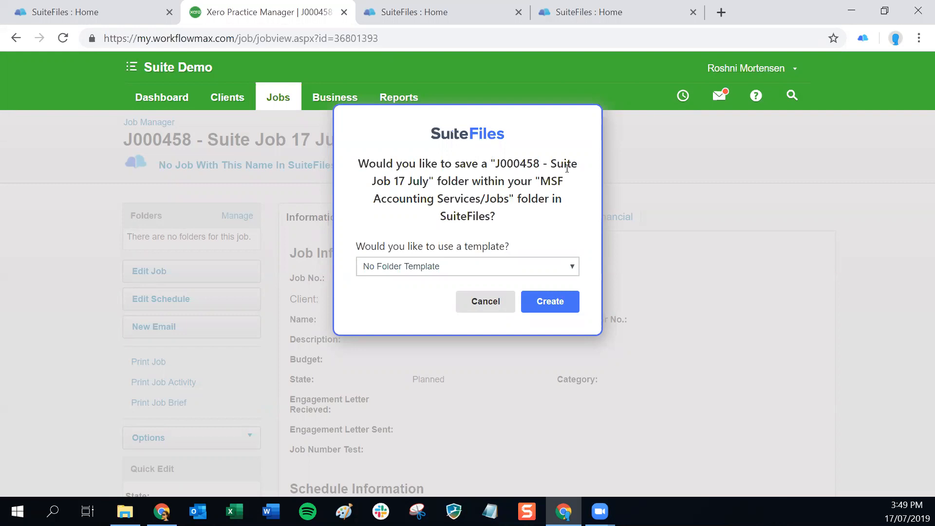
Create the J000458 job folder under MSF Accounting Services/Jobs using No Folder Template.
drag(538, 182, 429, 180)
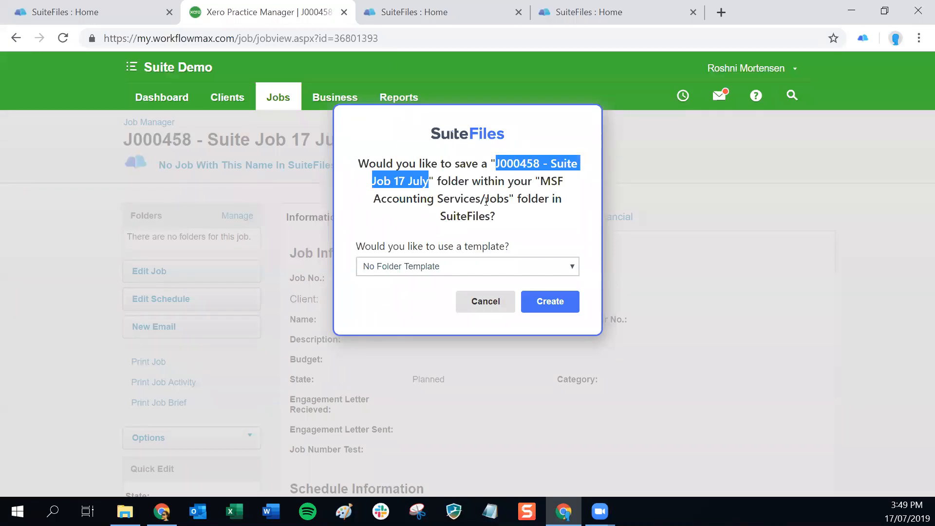
drag(483, 200, 509, 200)
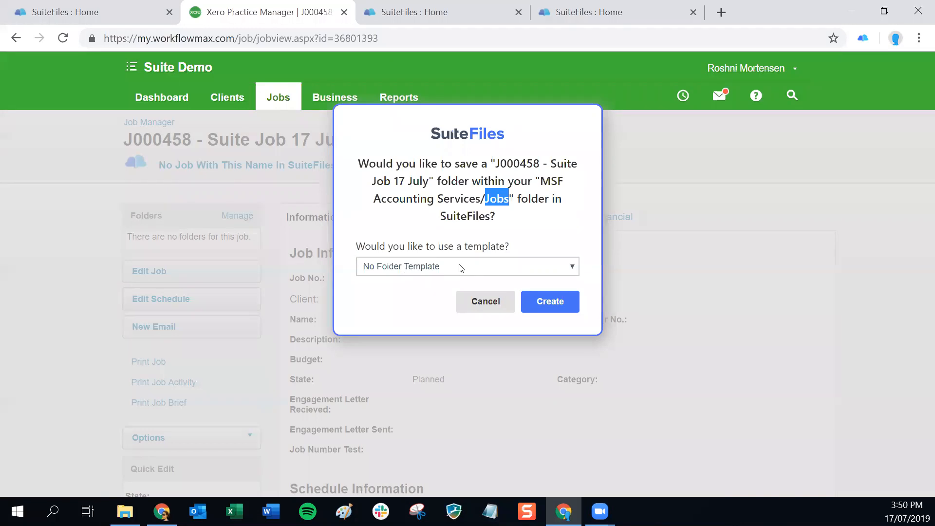
click(432, 268)
click(544, 244)
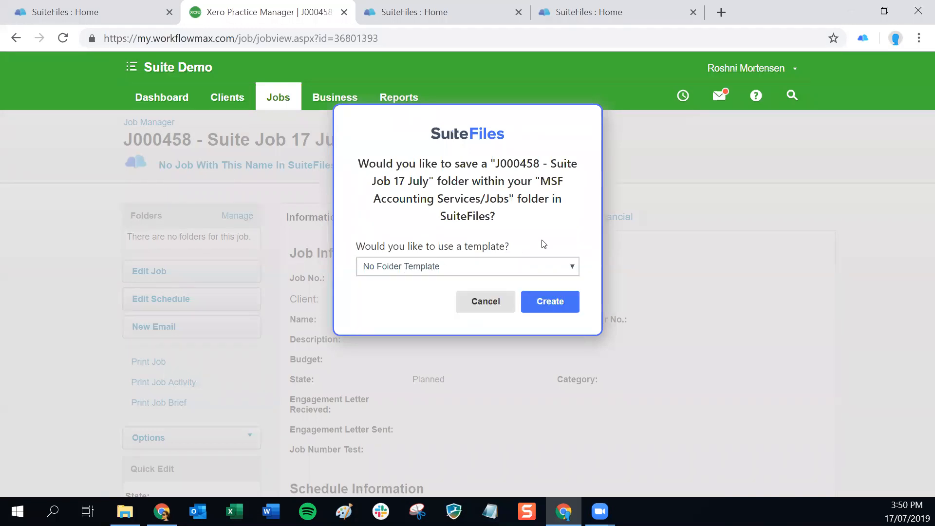
click(553, 302)
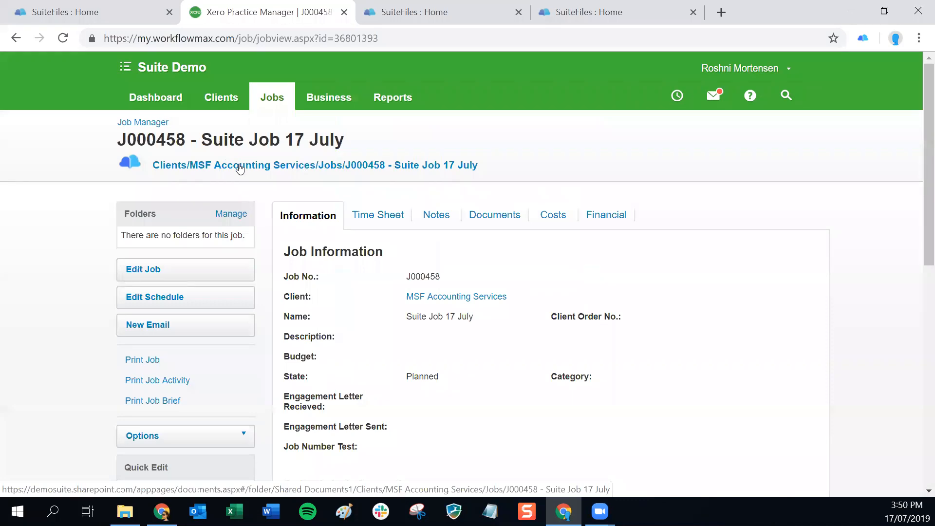
Upload Job Report 17 July 2019 to the job's folder from the Documents tab.
click(495, 218)
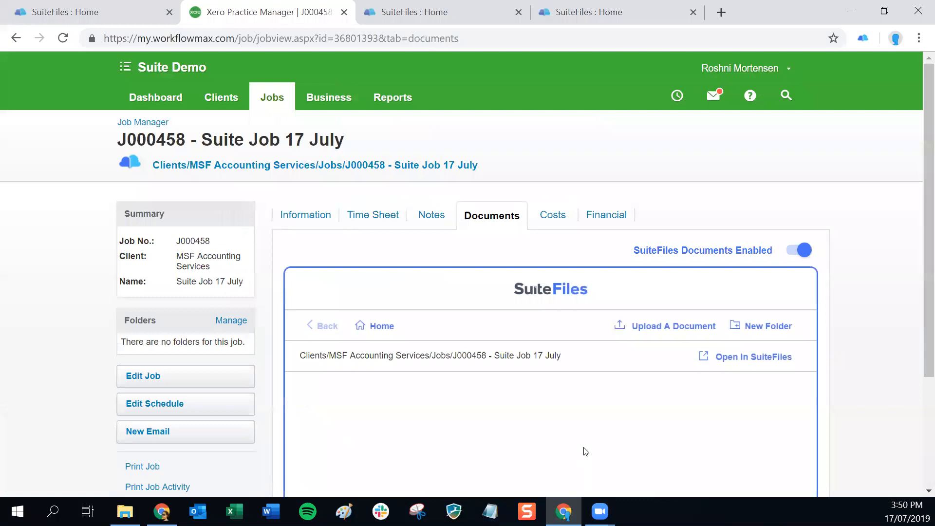
scroll(619, 416, down, 3)
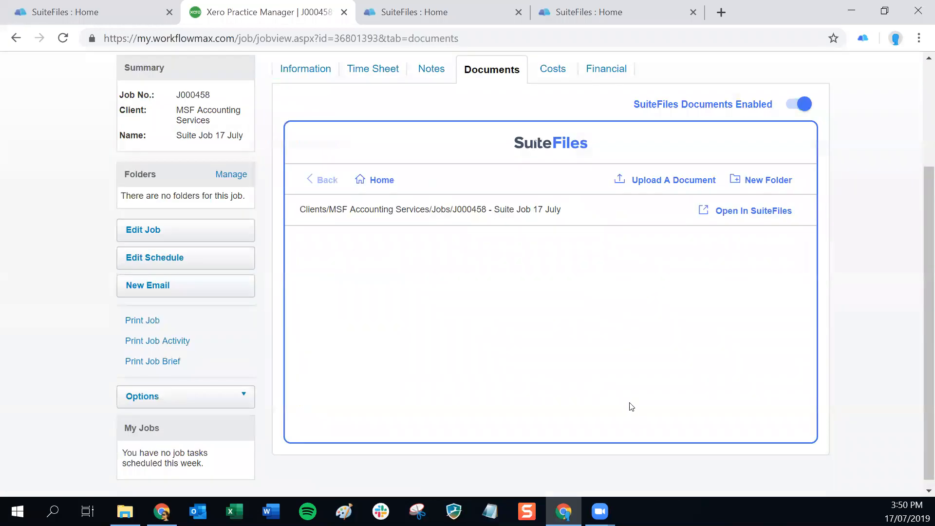
click(660, 181)
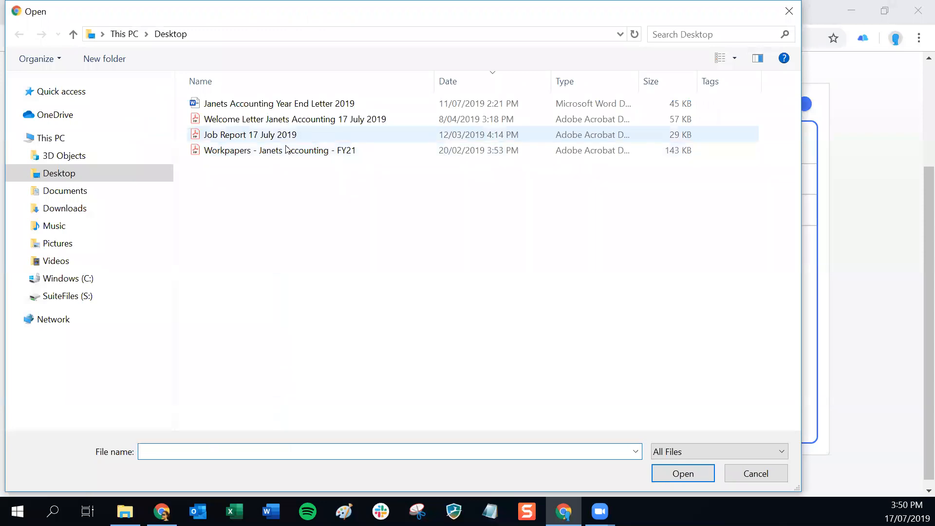
click(254, 135)
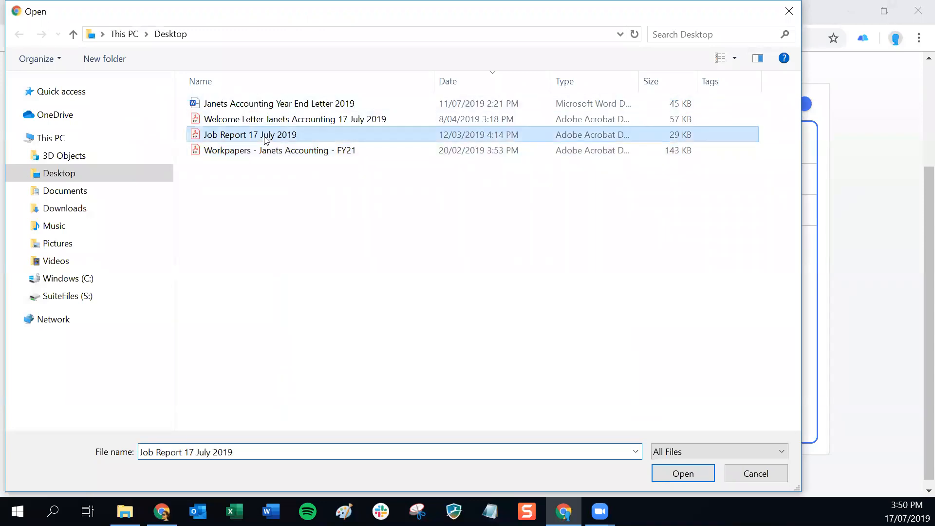
click(682, 474)
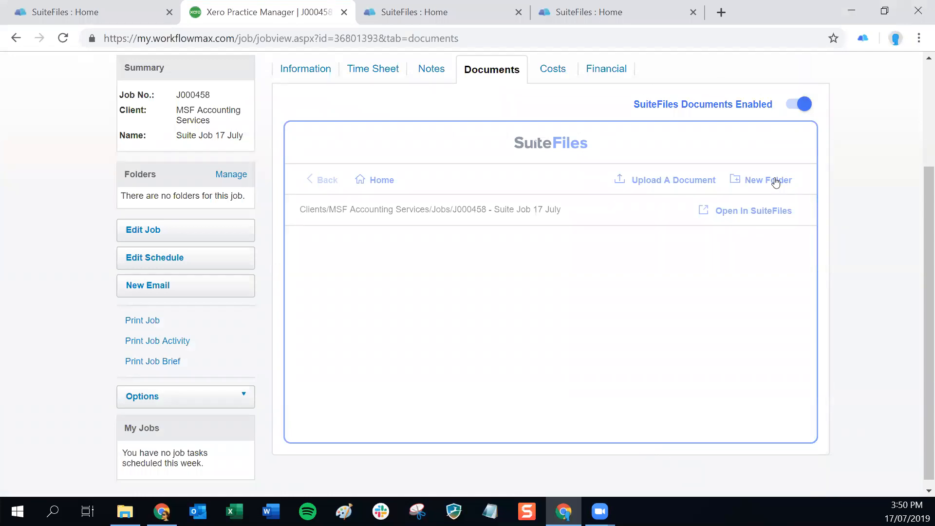
View the job folder in SuiteFiles, then return to job J000458 in Practice Manager.
click(718, 217)
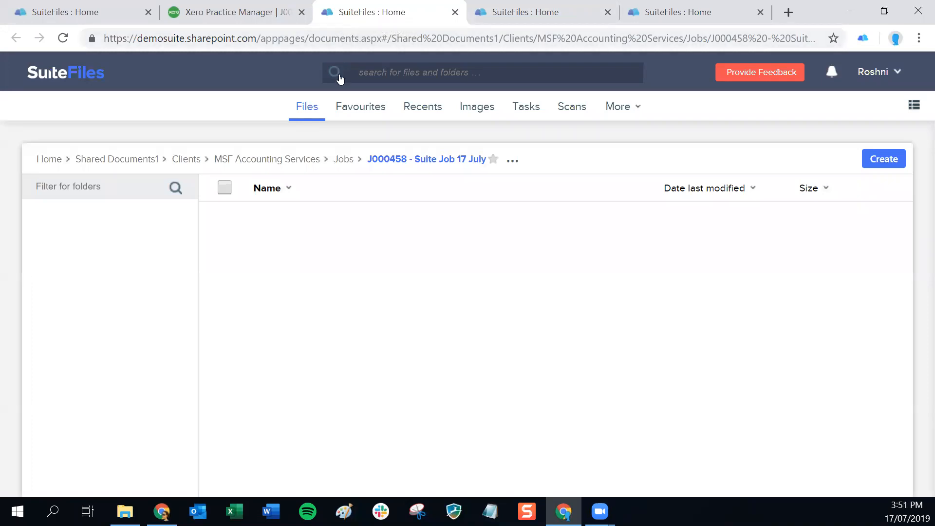
click(262, 15)
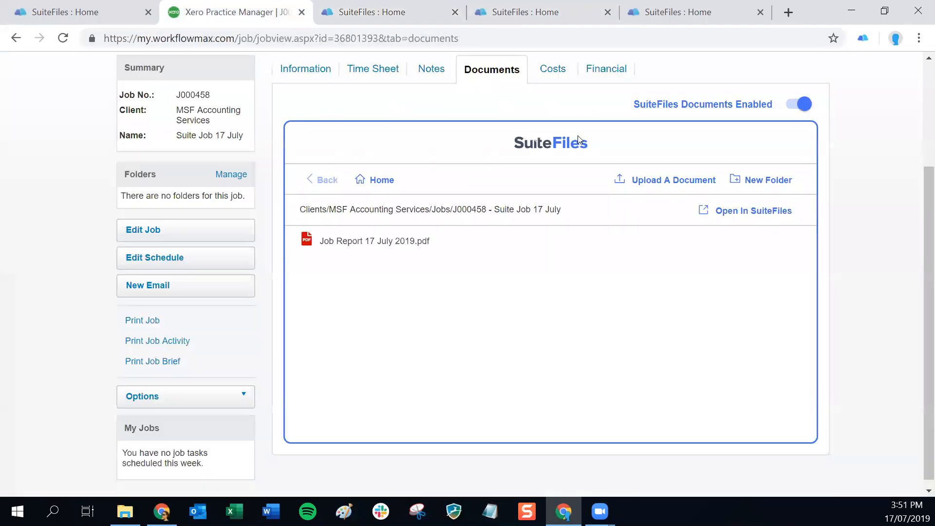
scroll(578, 139, up, 3)
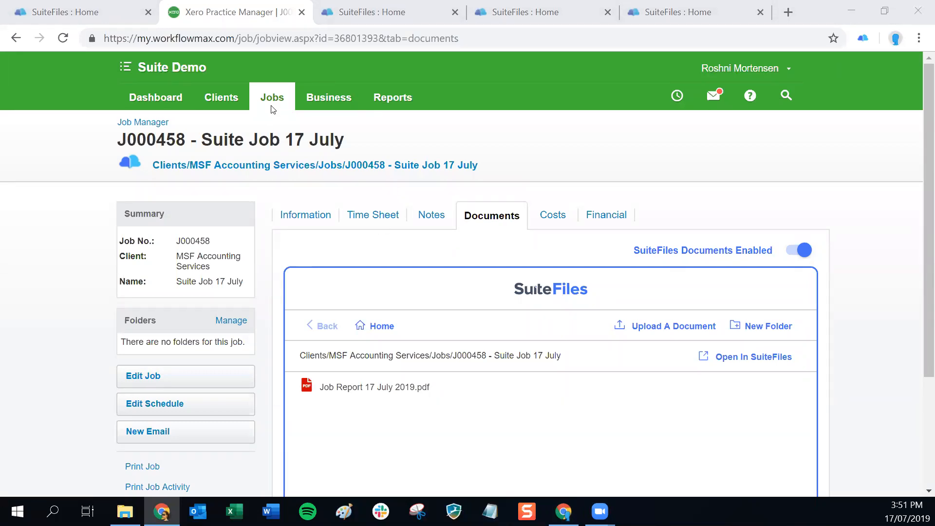
Switch to Xero Workpapers from the Suite Demo menu and close three spare SuiteFiles tabs.
click(125, 66)
click(169, 210)
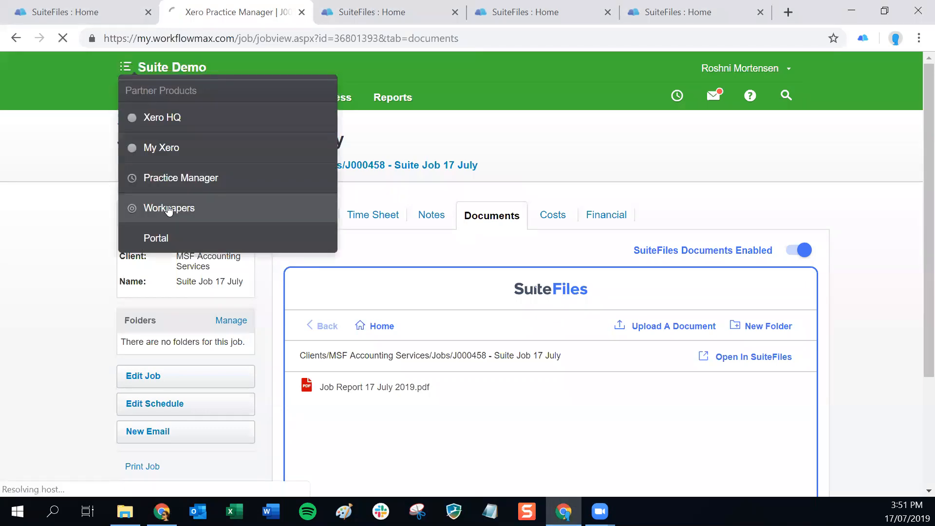
click(454, 12)
click(454, 12)
click(454, 13)
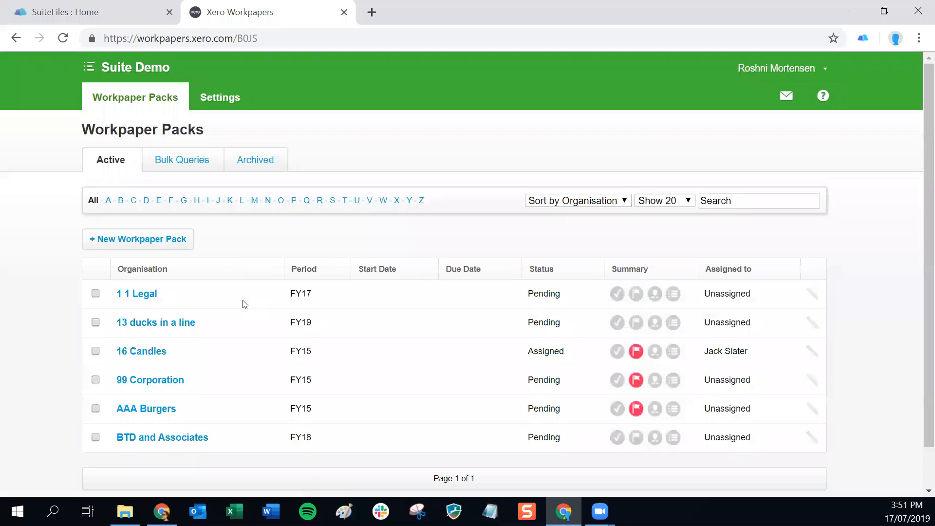
Open the 99 Corporation FY15 workpaper pack and show the Export Workpapers options.
click(143, 381)
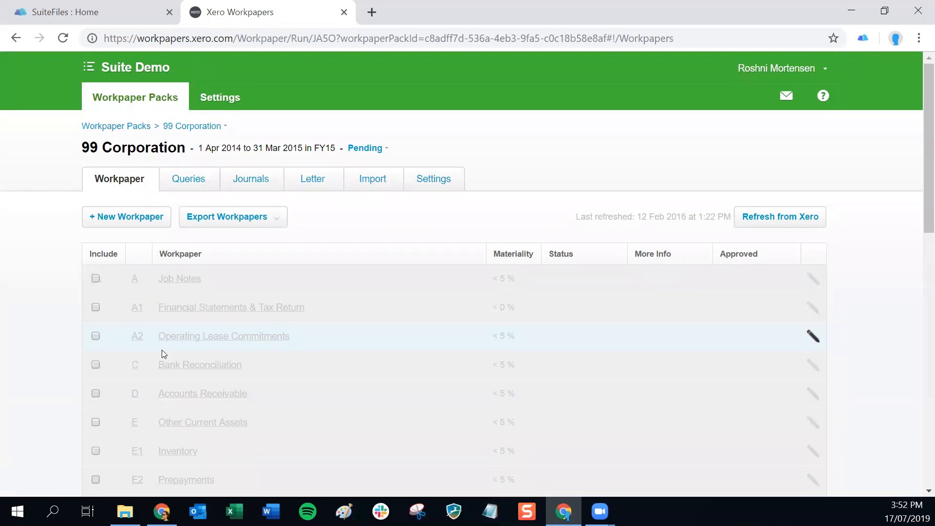
scroll(258, 344, down, 15)
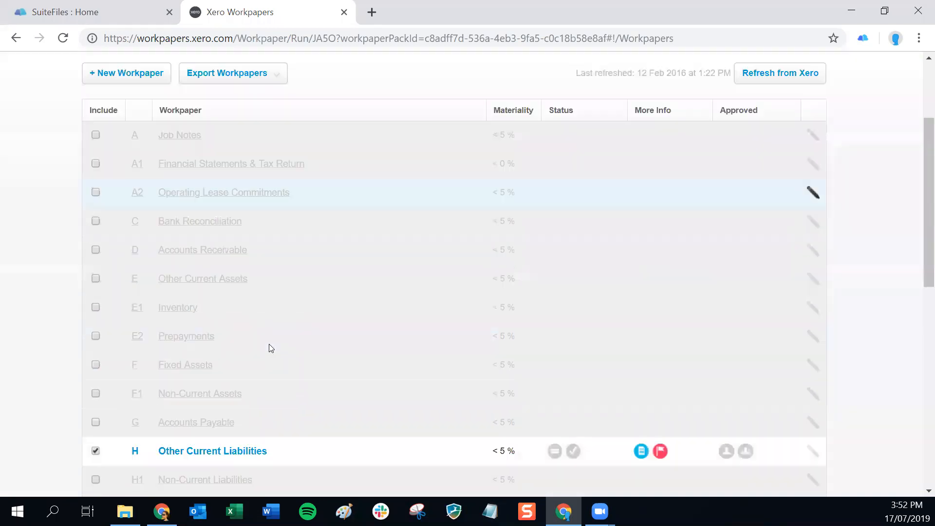
scroll(250, 326, up, 15)
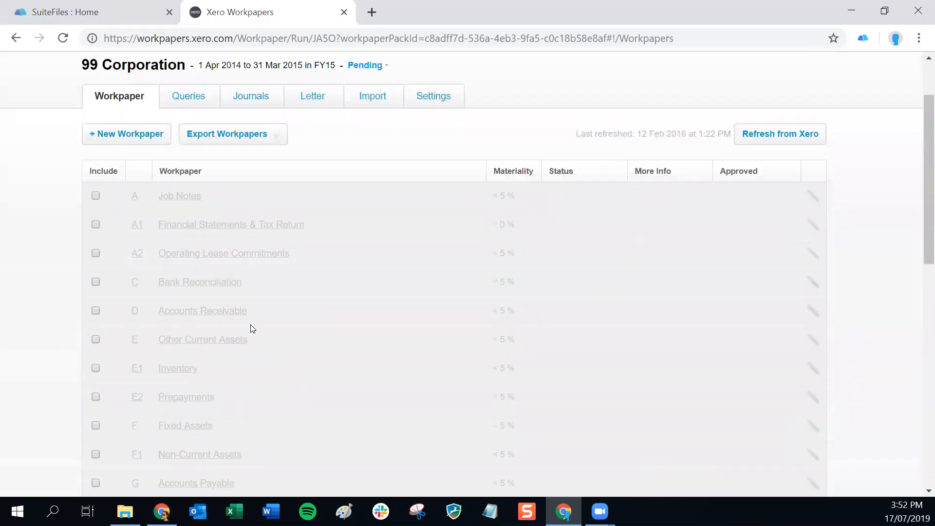
click(272, 219)
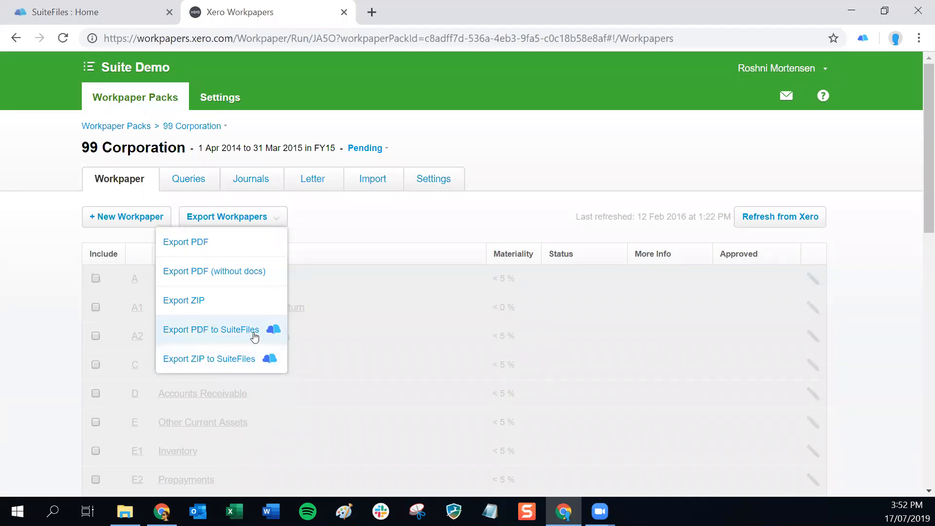
Choose Export PDF to SuiteFiles and select Clients > 99 Corporation > Workpapers as the location.
click(218, 330)
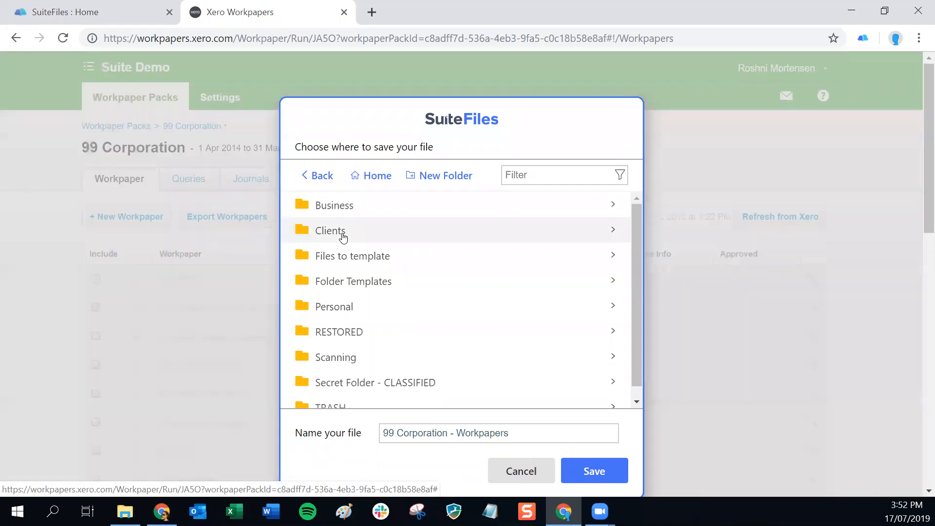
click(326, 240)
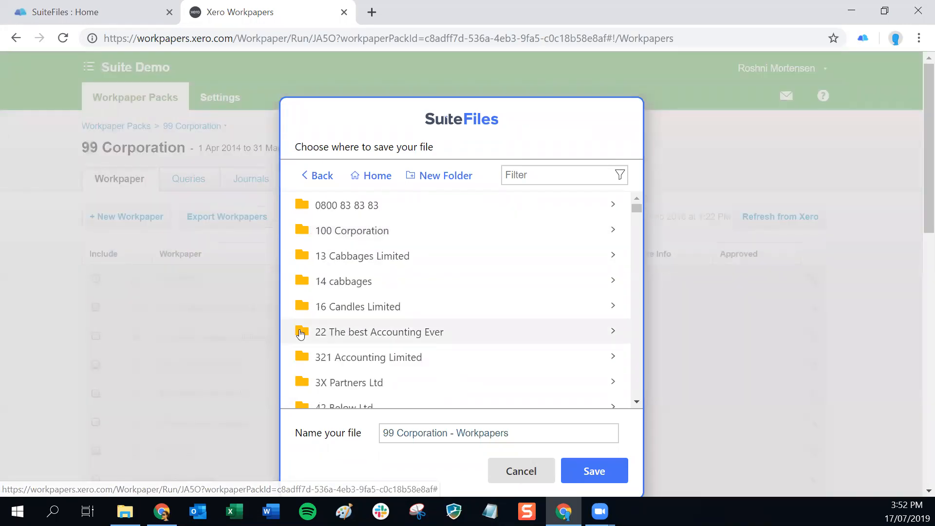
scroll(344, 350, down, 3)
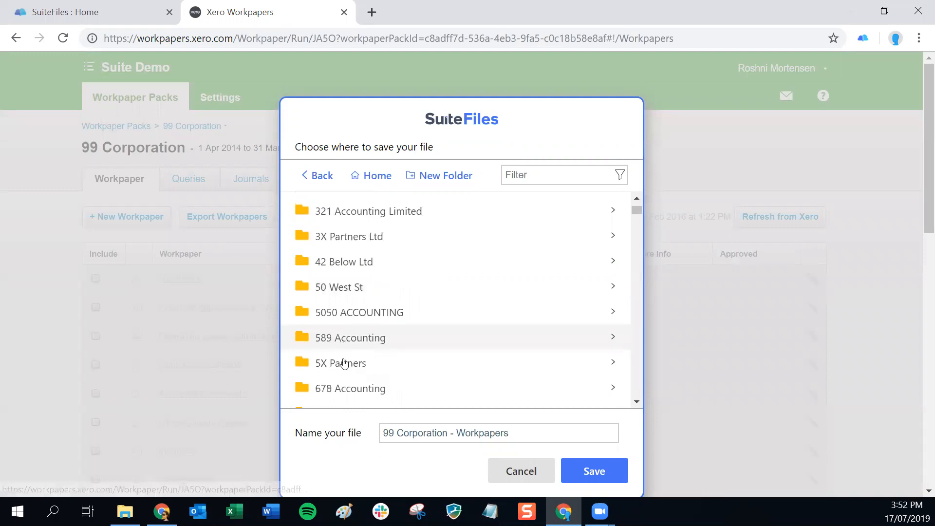
click(535, 176)
text(corp)
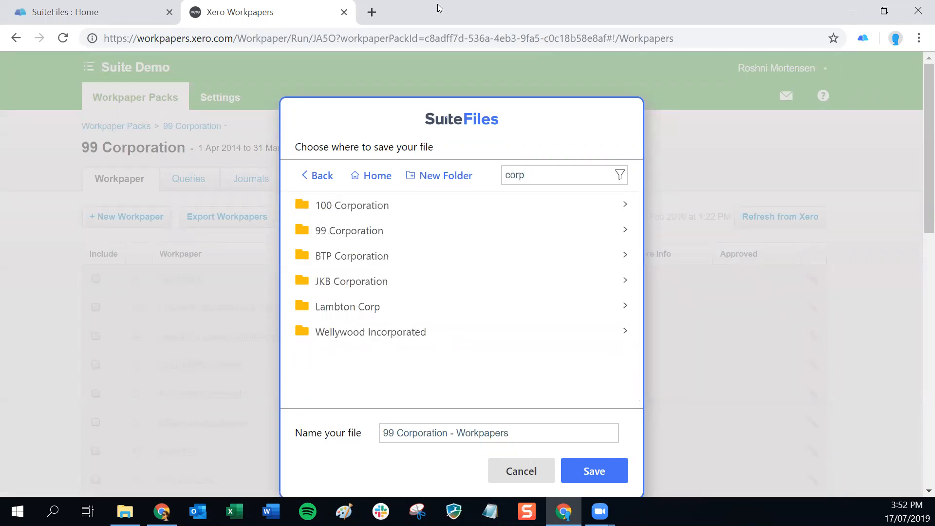
click(343, 226)
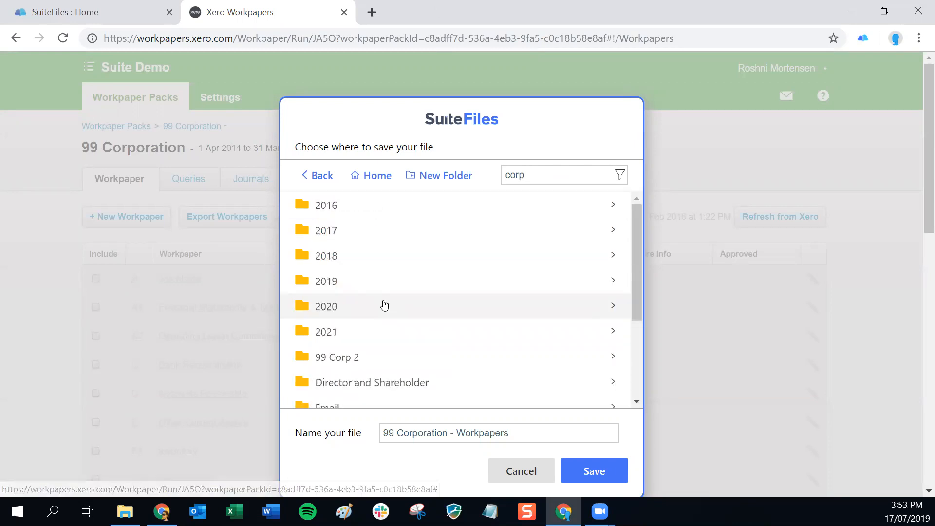
scroll(384, 305, down, 3)
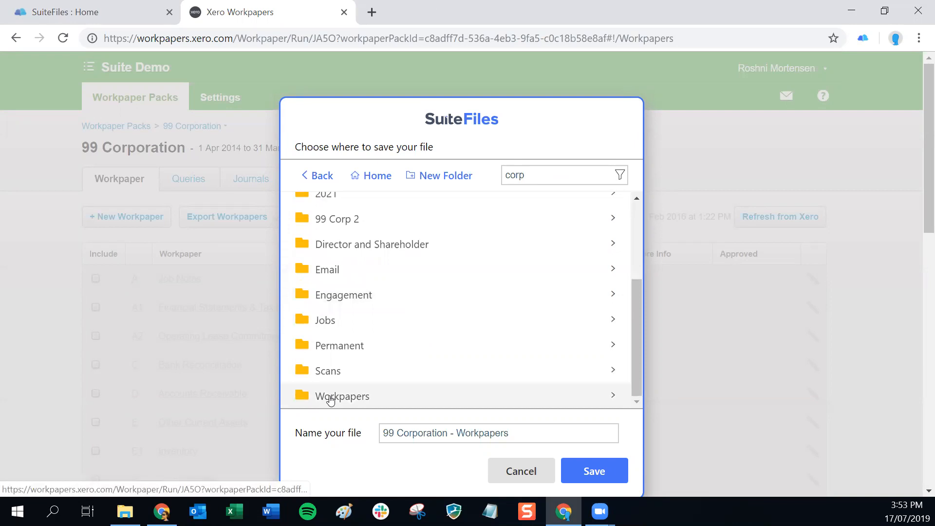
click(331, 398)
Name the export '99 Corporation - Workpapers 17 July 2019' and save it.
click(543, 437)
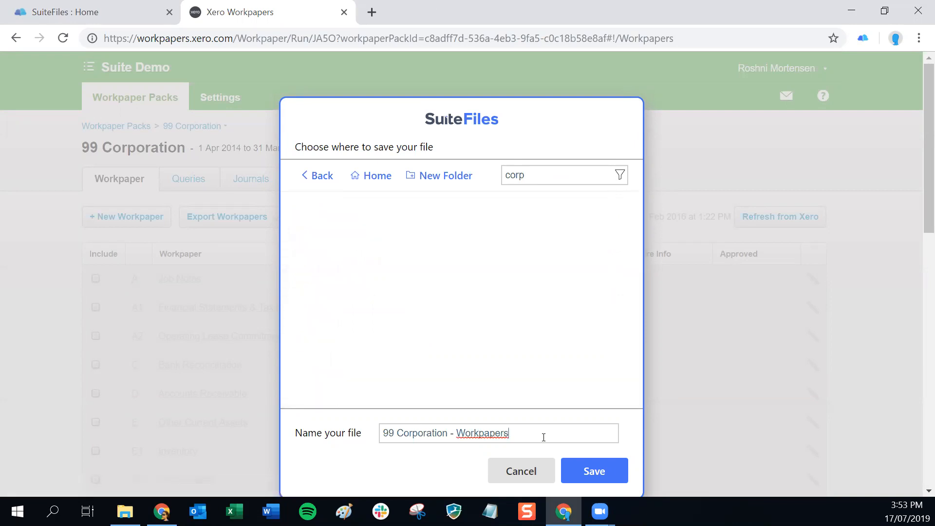
drag(470, 442, 380, 442)
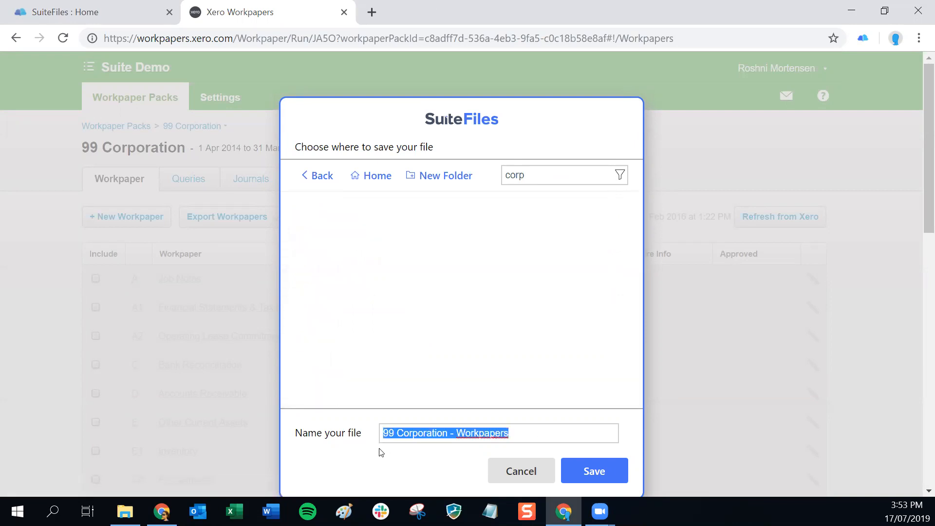
click(544, 433)
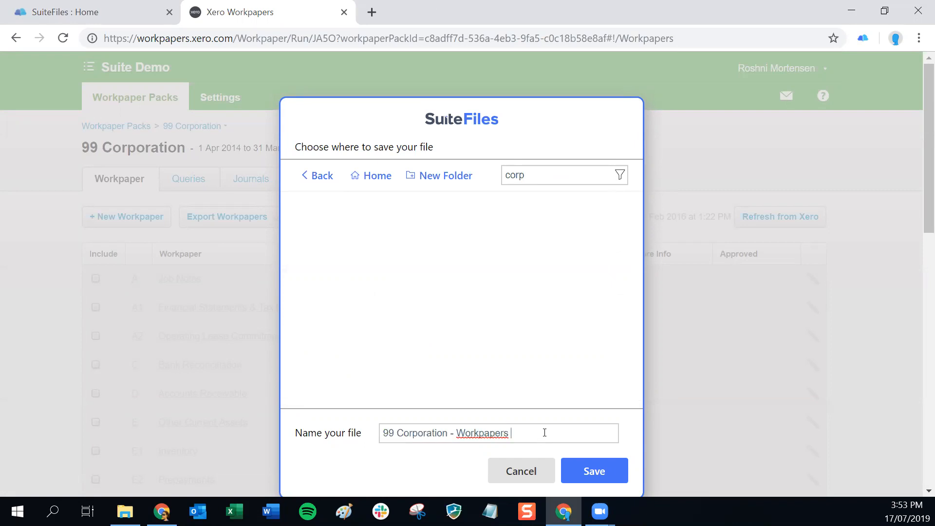
text(17 July 2019)
click(588, 473)
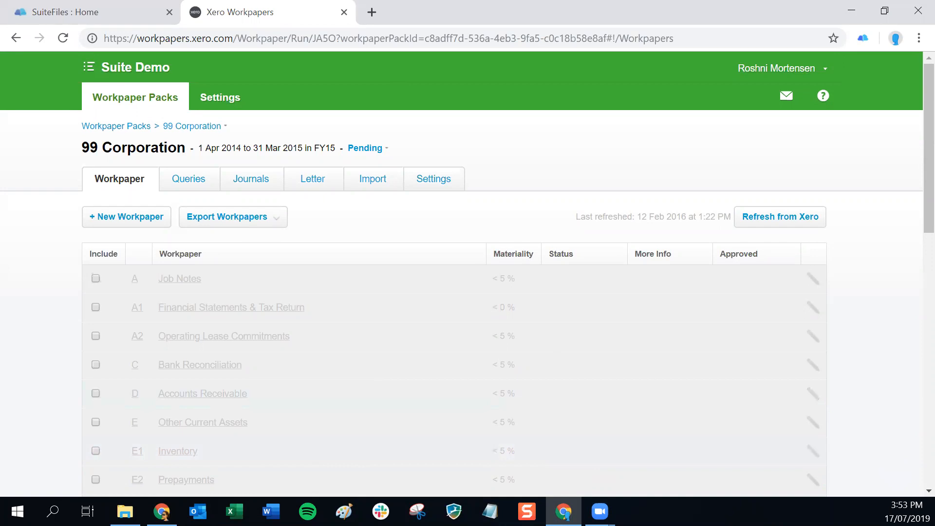
In SuiteFiles, open the Clients > 99 Corporation > Workpapers folder.
click(114, 7)
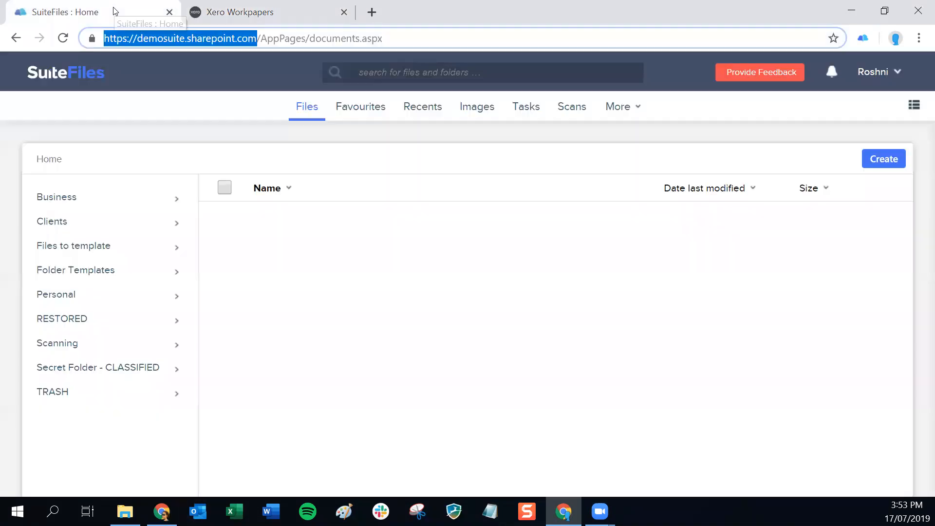
click(91, 229)
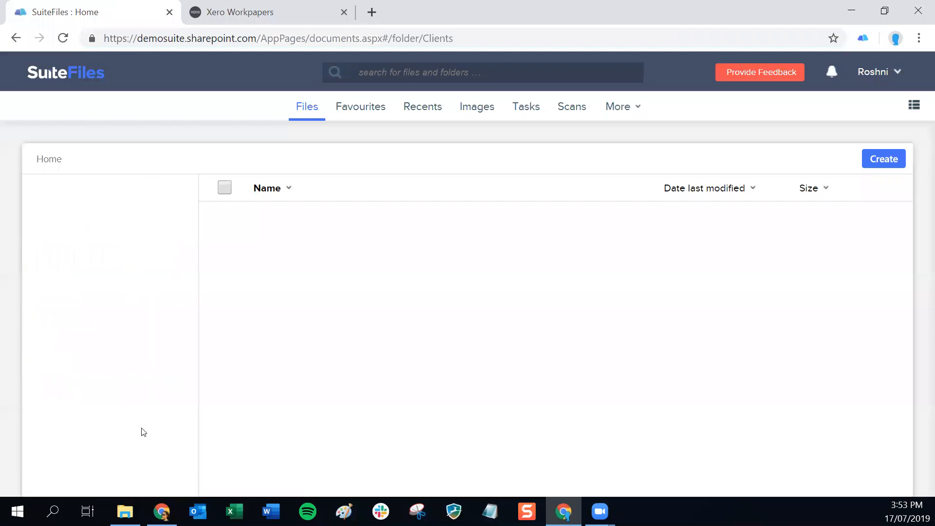
scroll(141, 431, down, 3)
scroll(141, 431, down, 4)
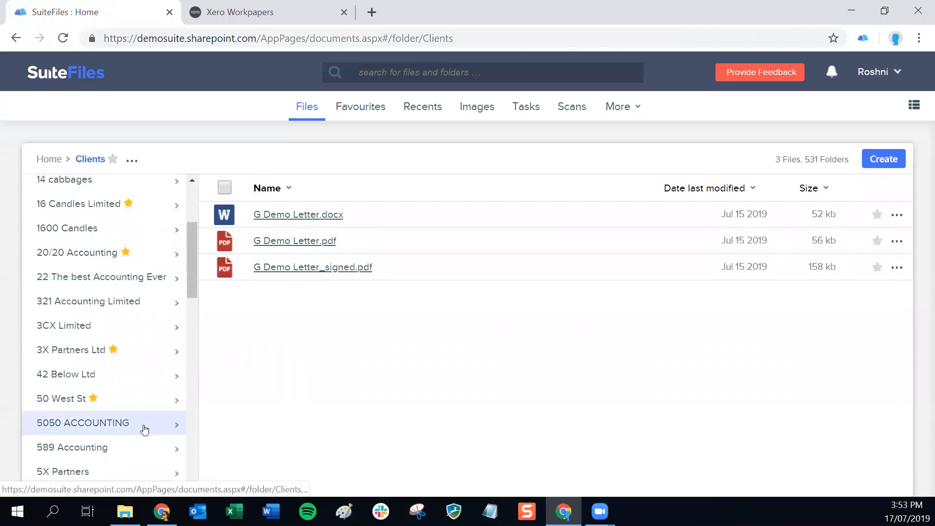
click(144, 455)
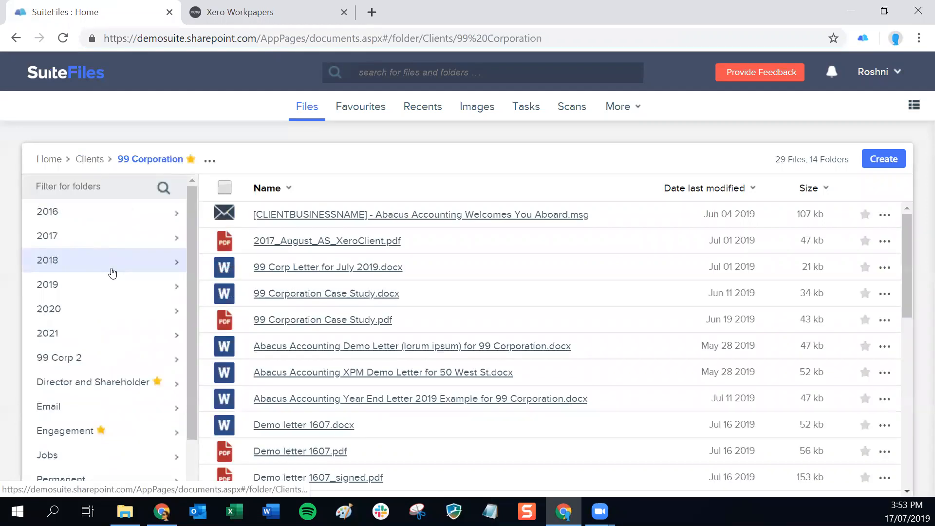
scroll(112, 273, down, 2)
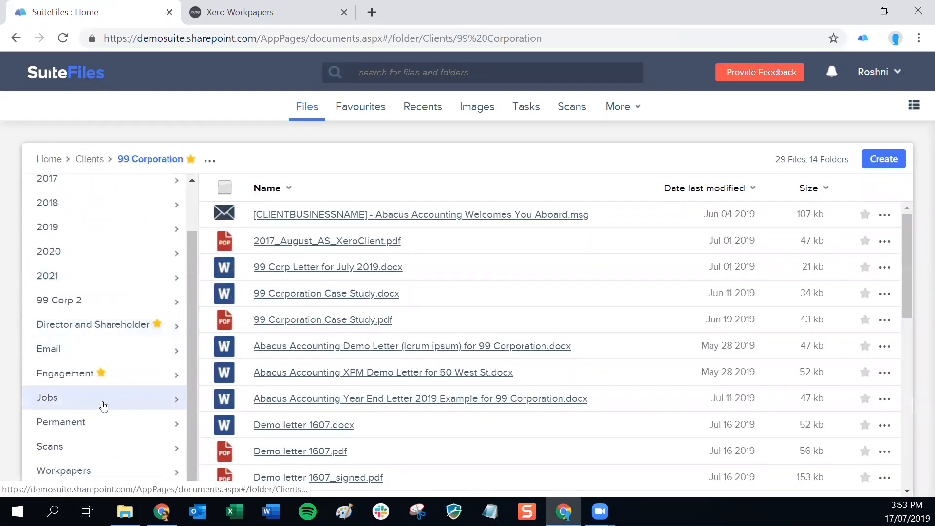
click(68, 475)
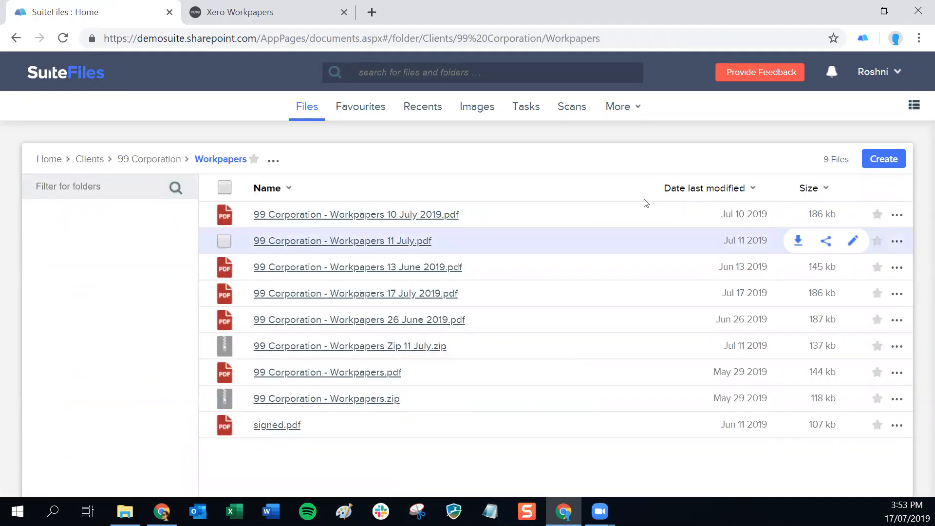
Sort by date last modified, open the 11 July zip, and download its August Report PDF.
click(705, 188)
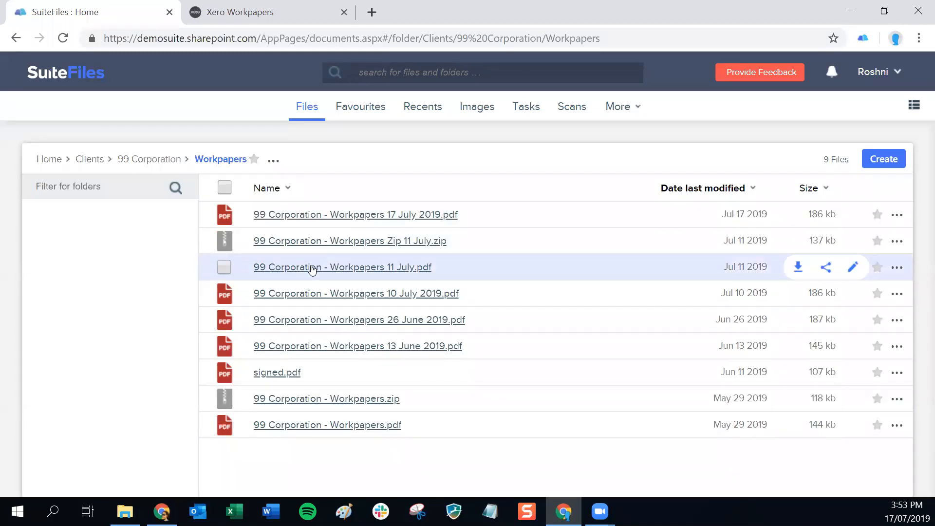
click(361, 242)
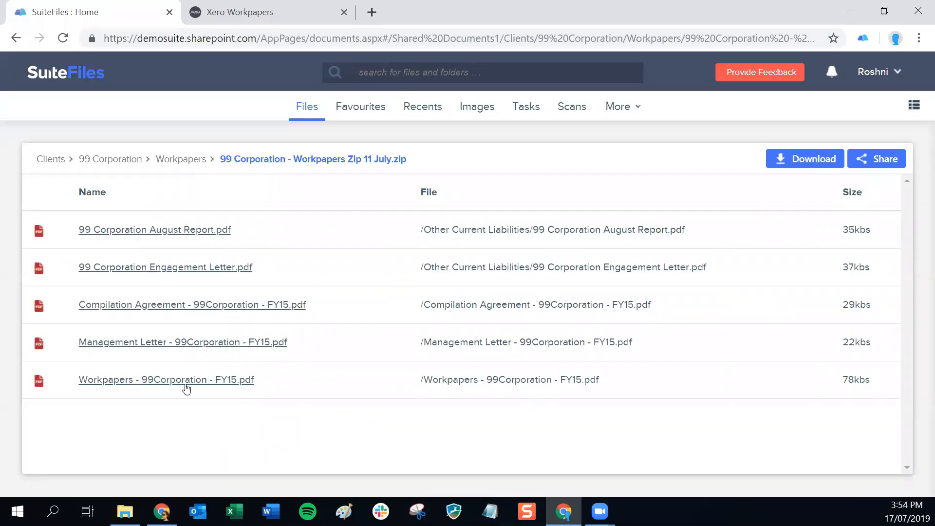
click(129, 231)
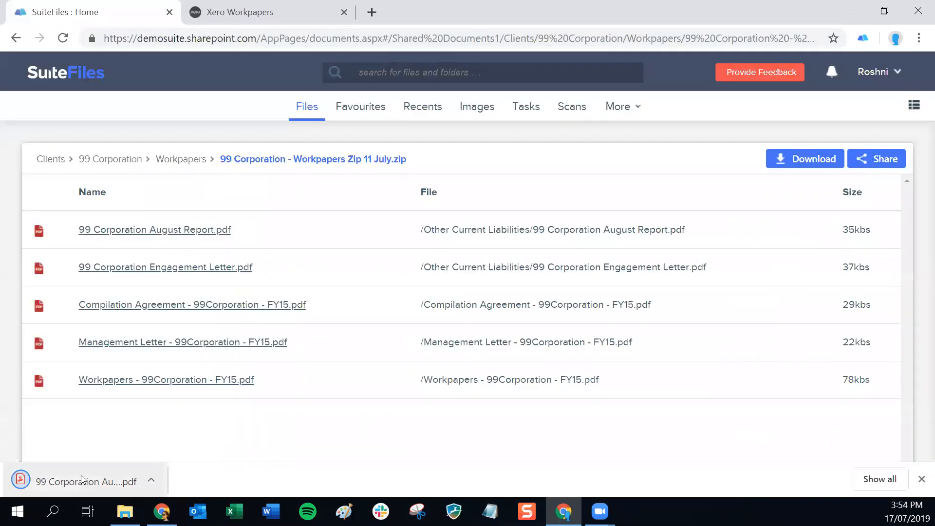
Leave the Workpapers folder listing and return to the previous Xero Practice Manager page.
click(171, 163)
click(239, 9)
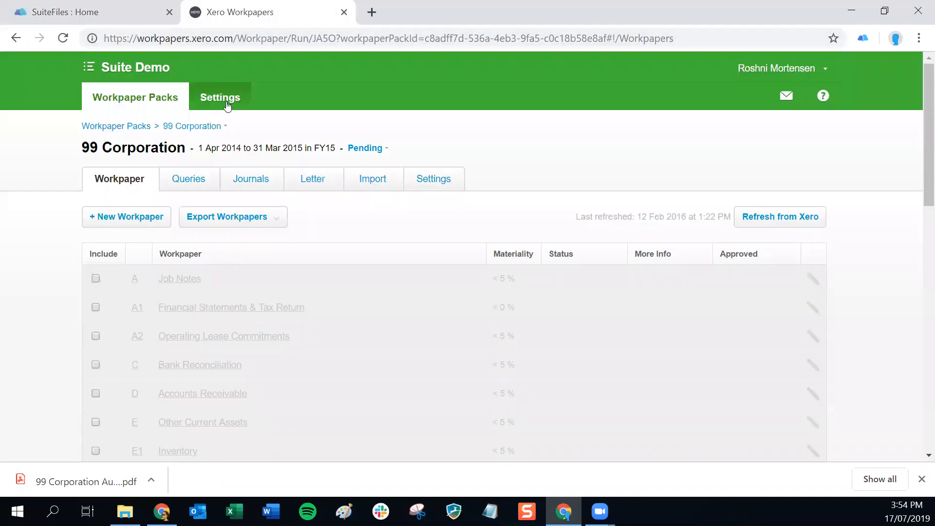
click(14, 38)
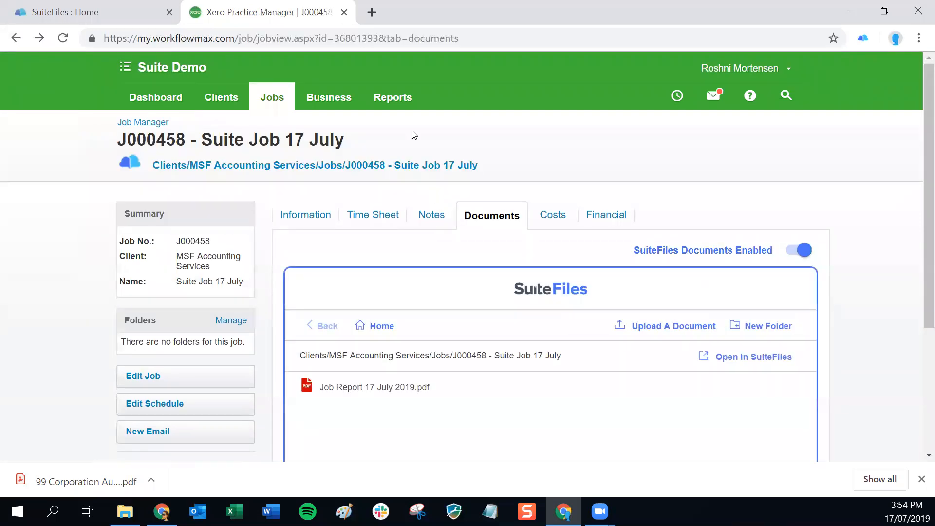
Open the Job Report options from the reports list and include only Planned jobs.
mouse_move(391, 99)
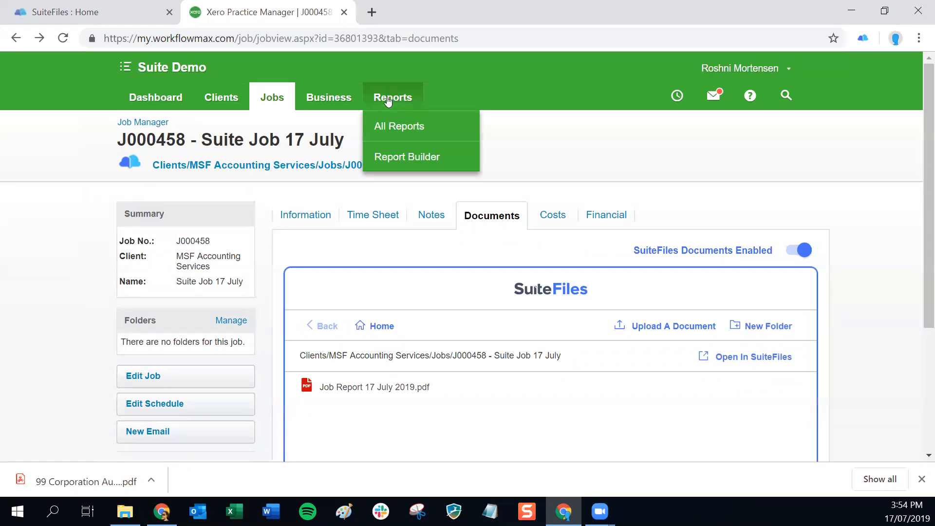
click(378, 126)
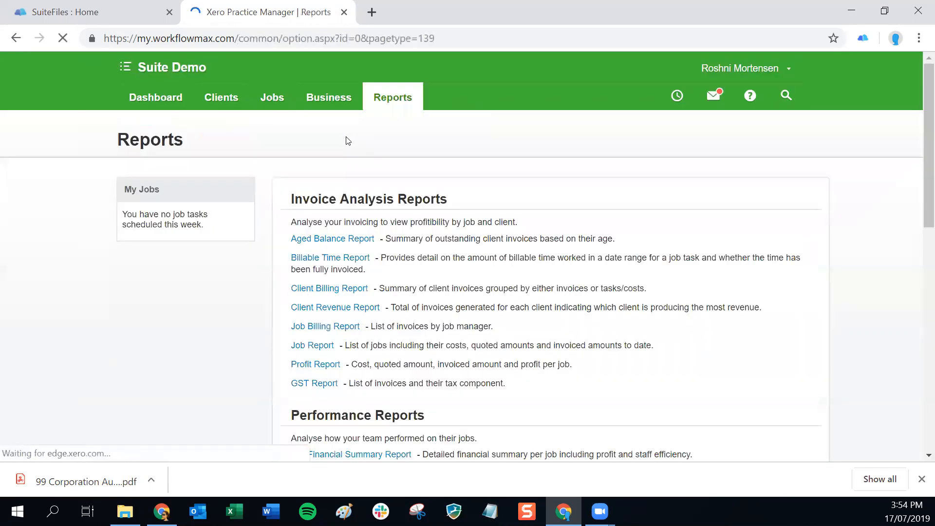
click(321, 346)
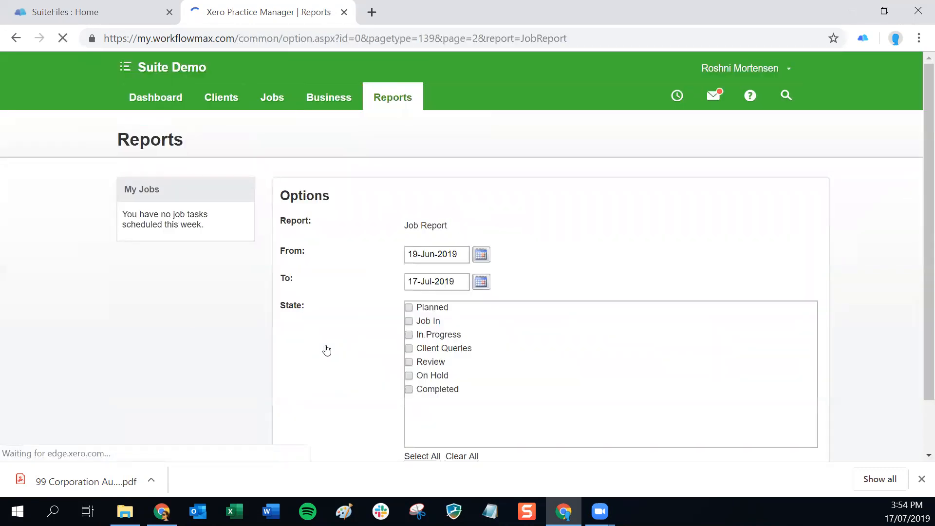
click(409, 307)
Generate the 19-Jun-2019 to 17-Jul-2019 Job Report, listing Planned jobs J000447–J000458.
scroll(498, 344, down, 1)
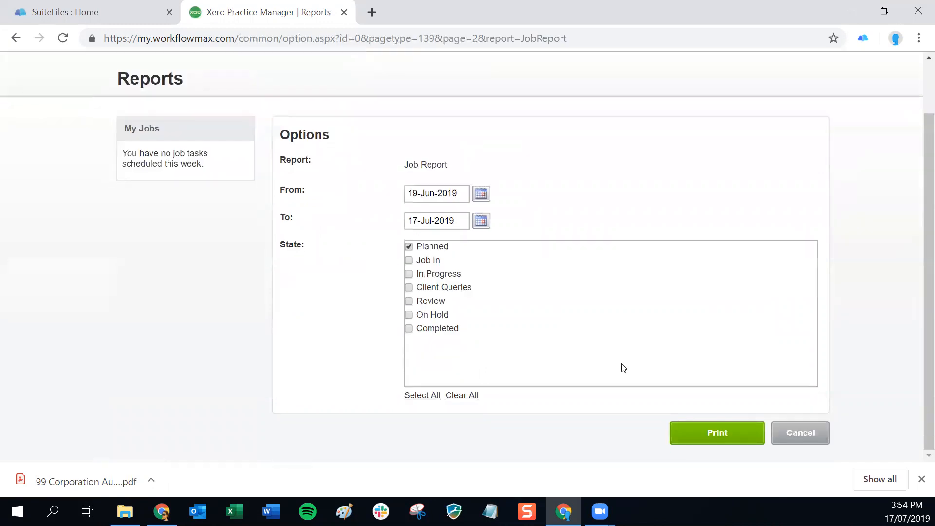
click(733, 435)
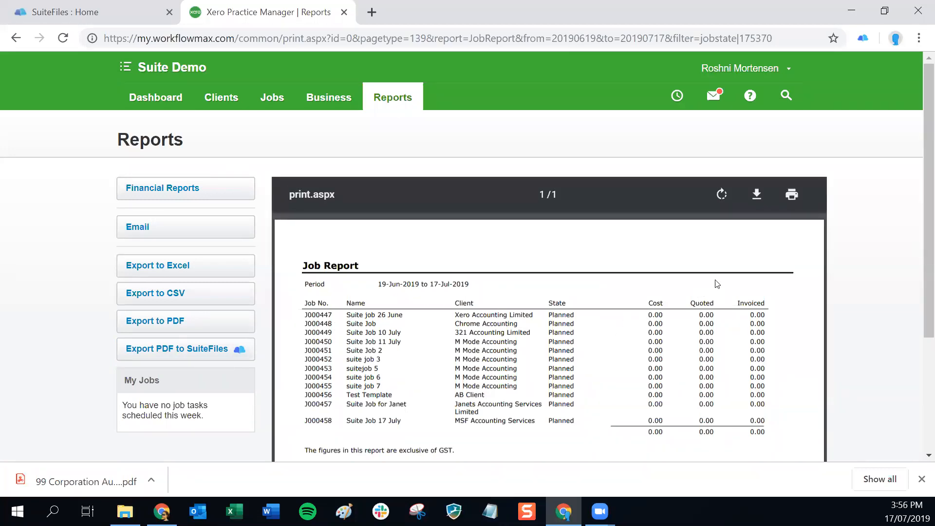
Print the Job Report with Suite Print chosen as the print destination.
click(792, 195)
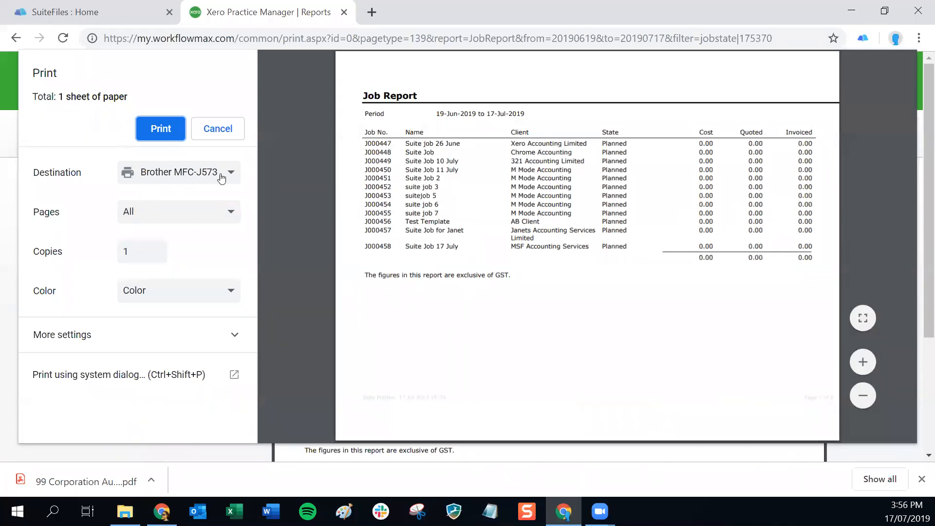
click(167, 178)
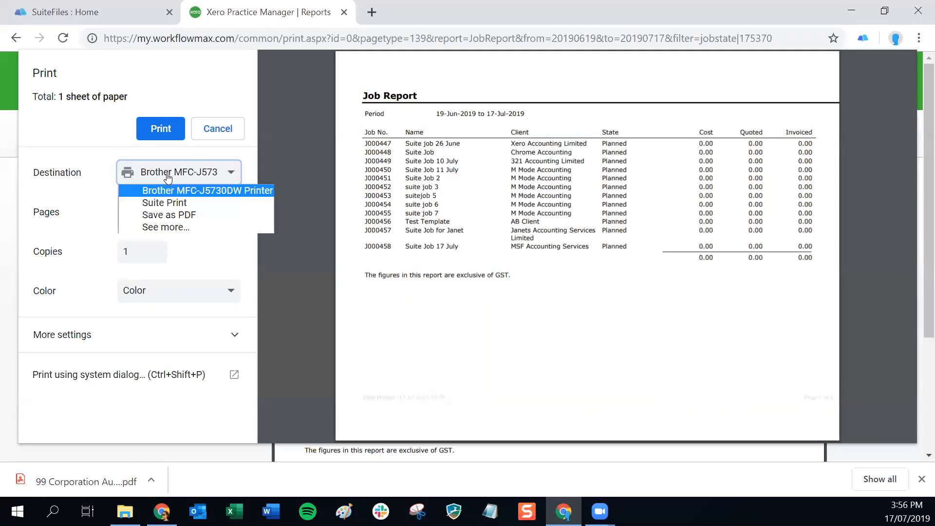
click(162, 228)
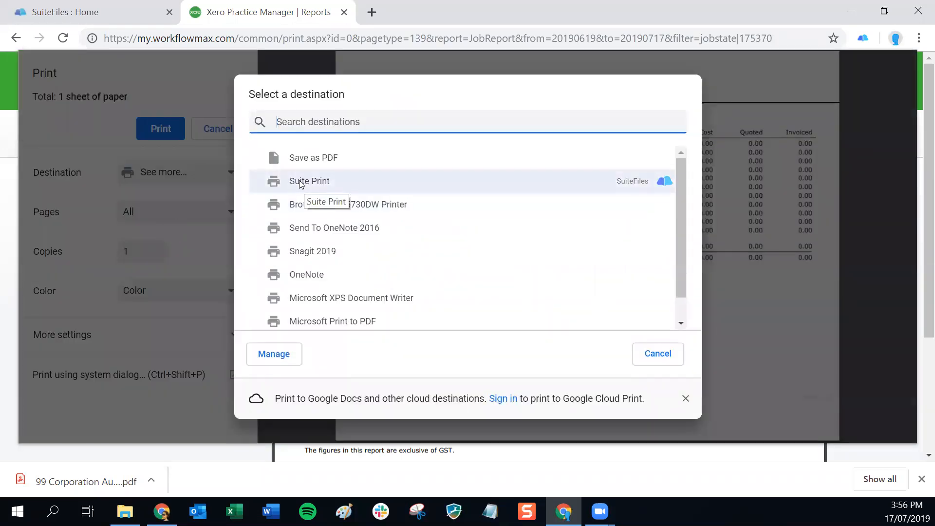
mouse_move(663, 181)
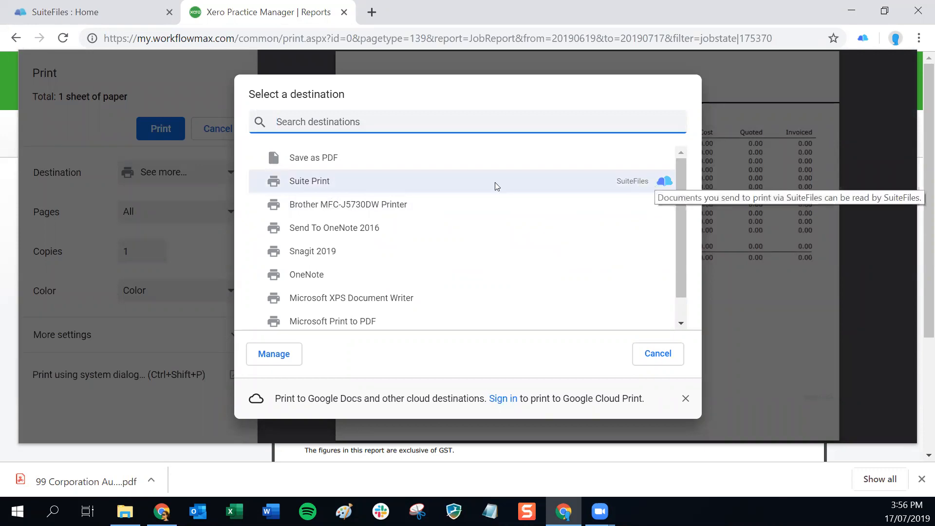
click(307, 182)
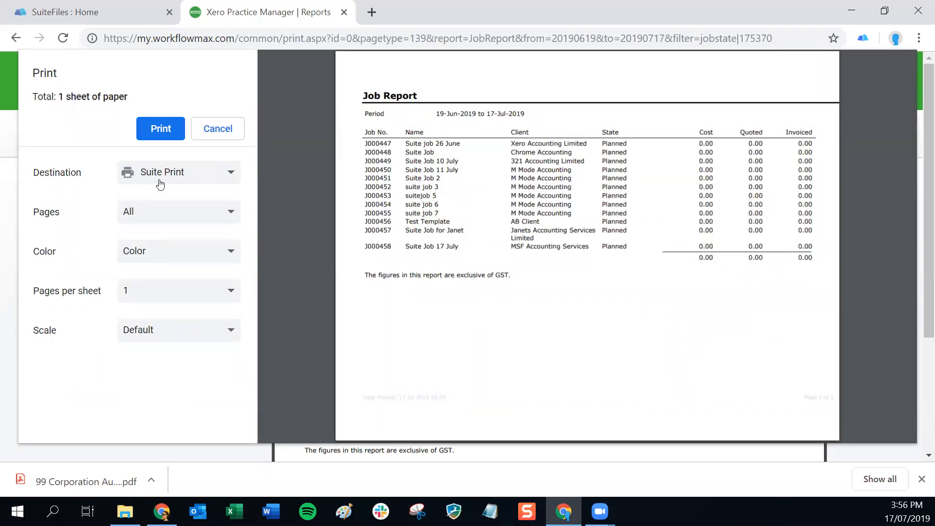
click(161, 130)
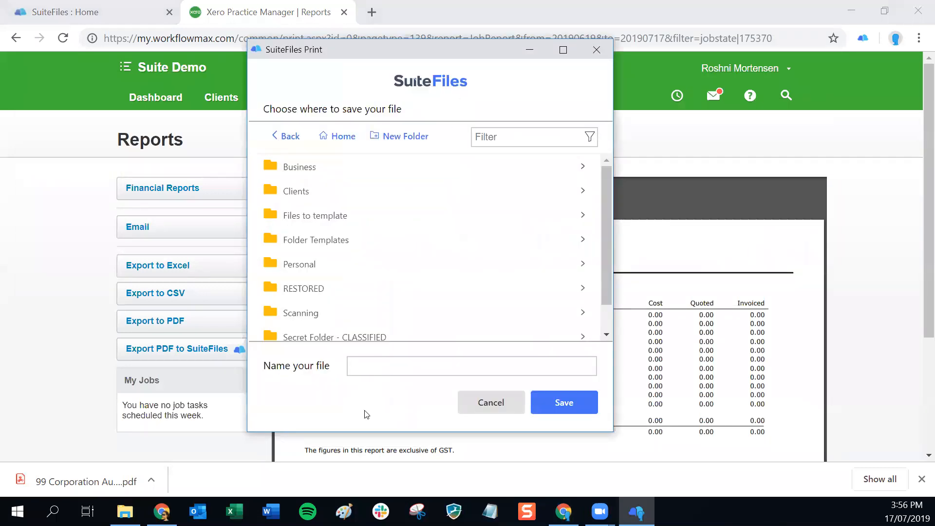
Browse to Clients > MSF Accounting Services > Director and Shareholder, filtering clients by 'msf'.
click(294, 195)
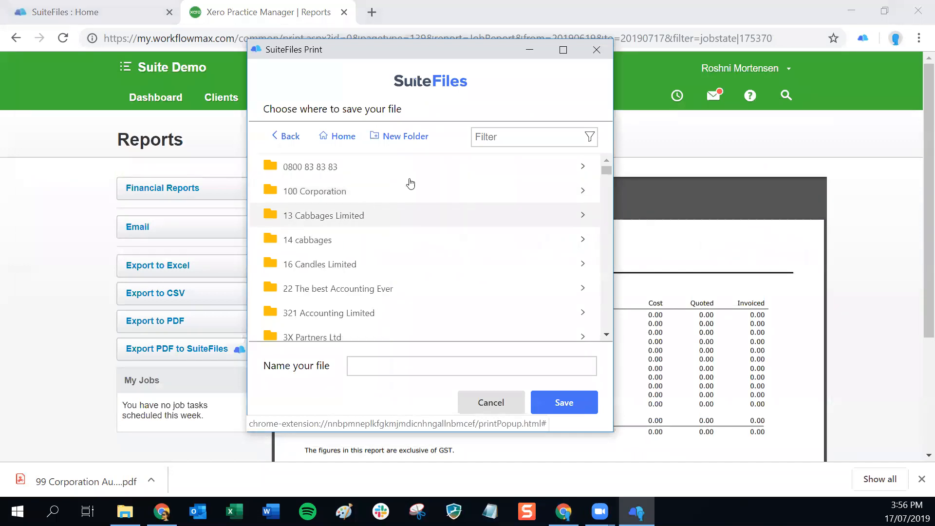
click(508, 140)
text(msf)
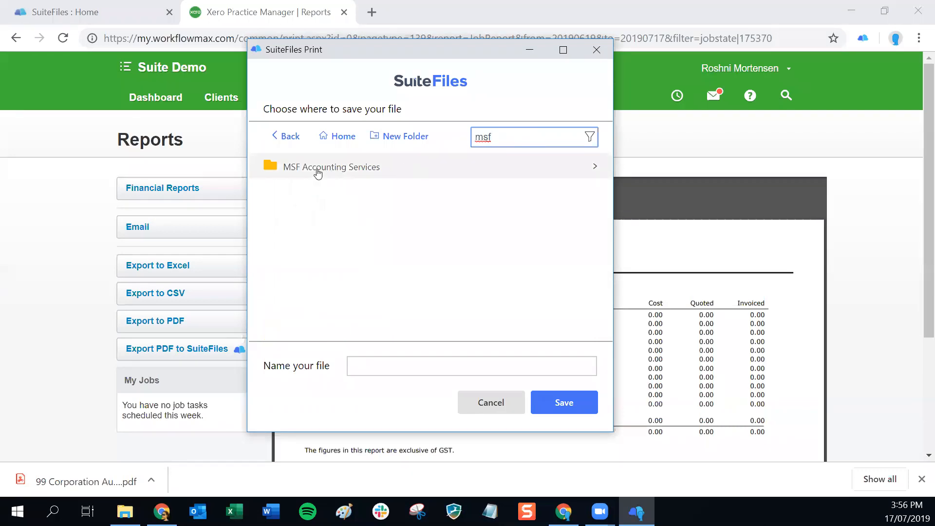
click(311, 173)
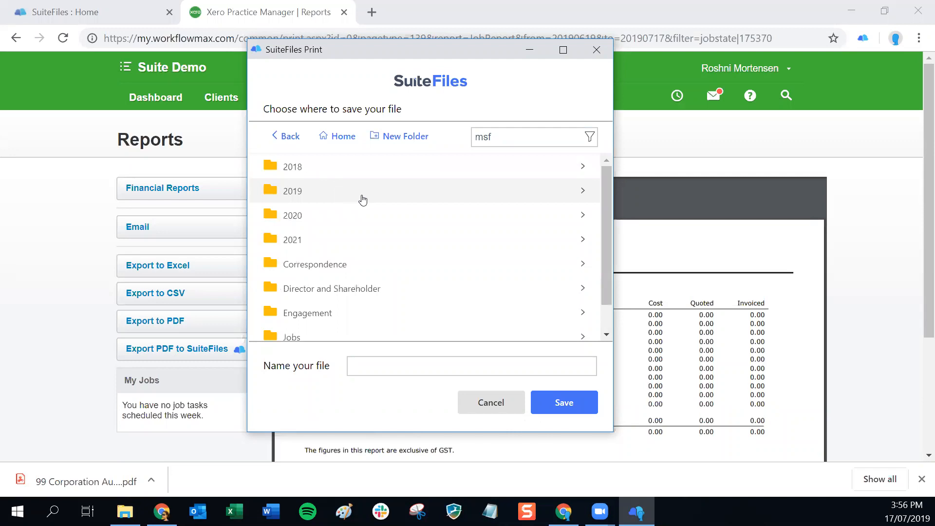
click(345, 290)
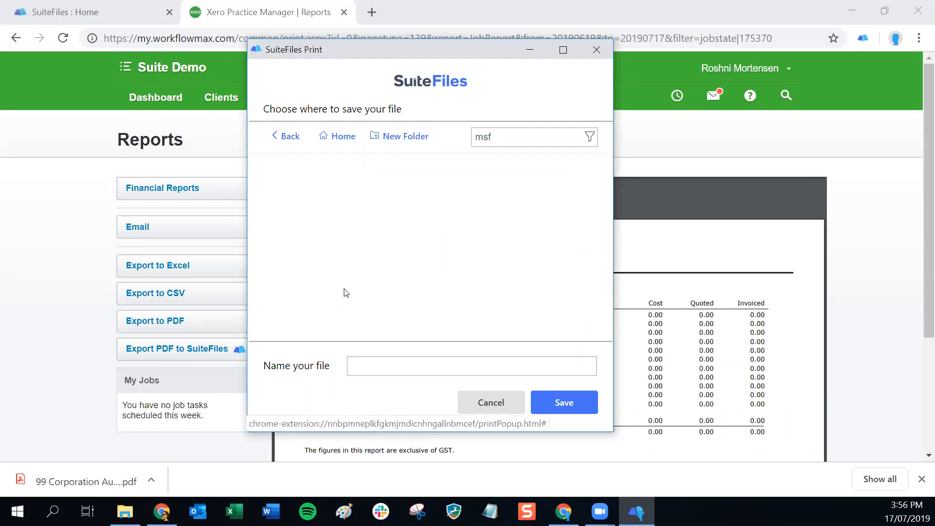
Save the report there as 'Job Report 17 July 2019'.
click(370, 369)
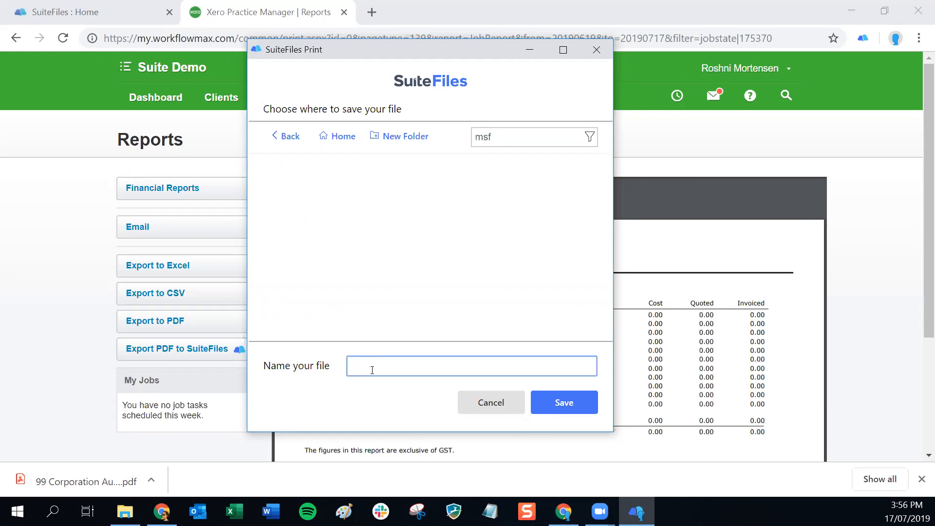
text(Job Report 17 July 2019)
click(564, 409)
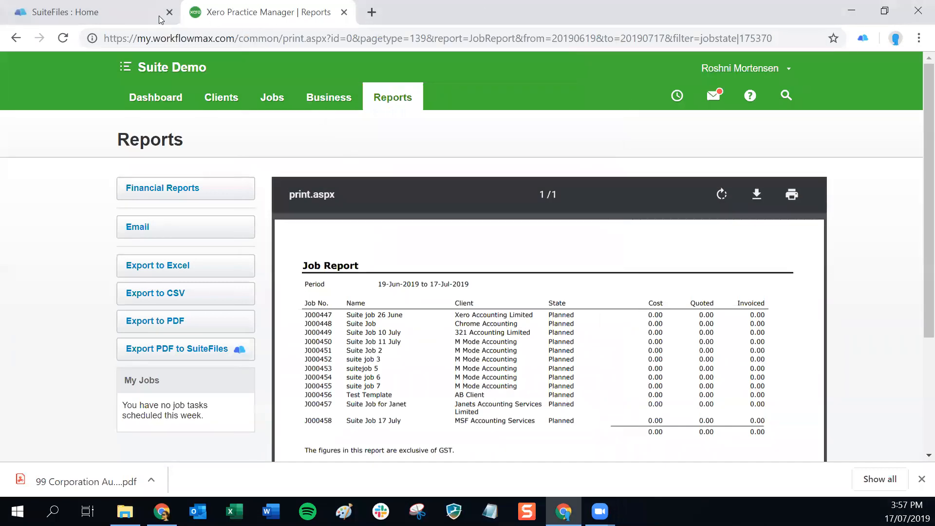
click(93, 12)
click(138, 162)
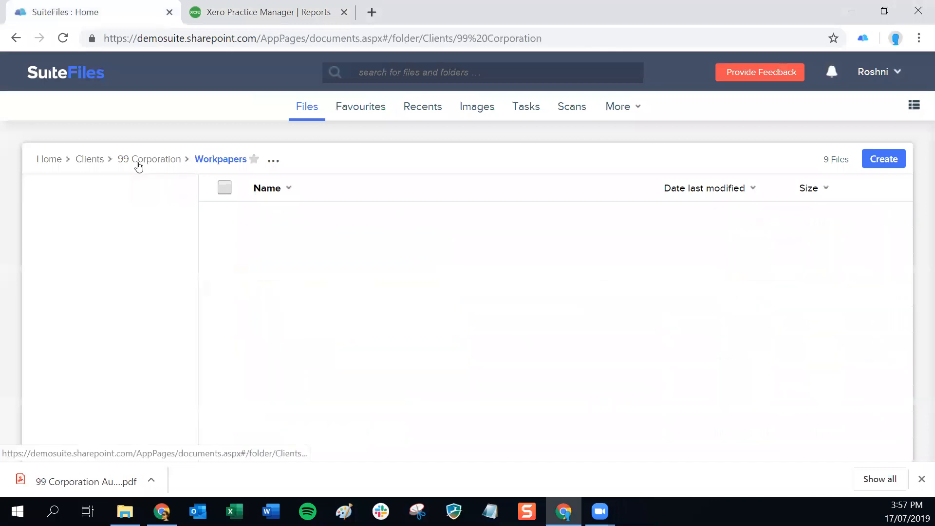
click(89, 161)
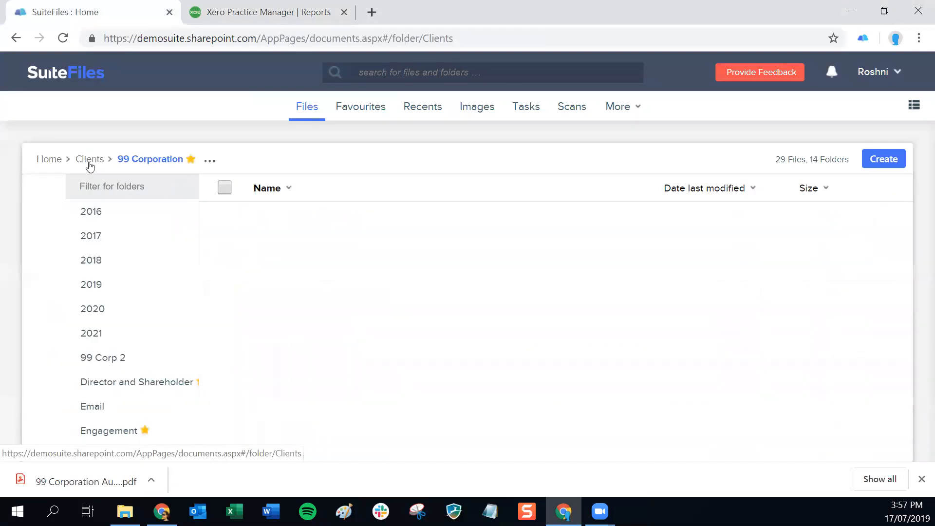
text(msf)
key(Return)
click(93, 233)
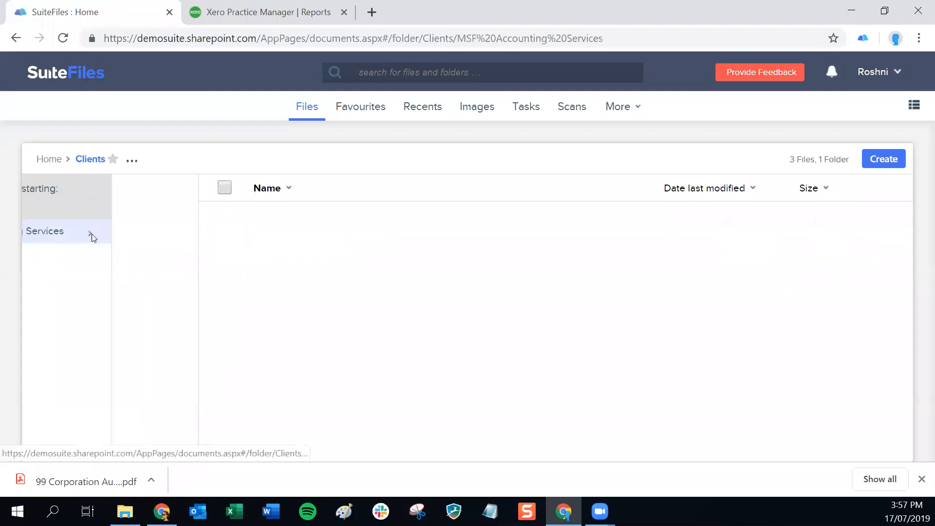
click(100, 339)
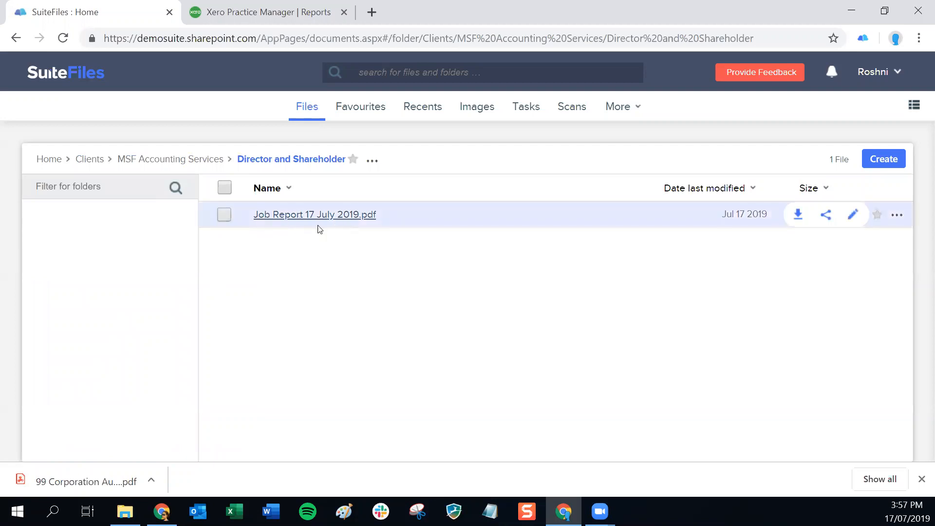
click(303, 216)
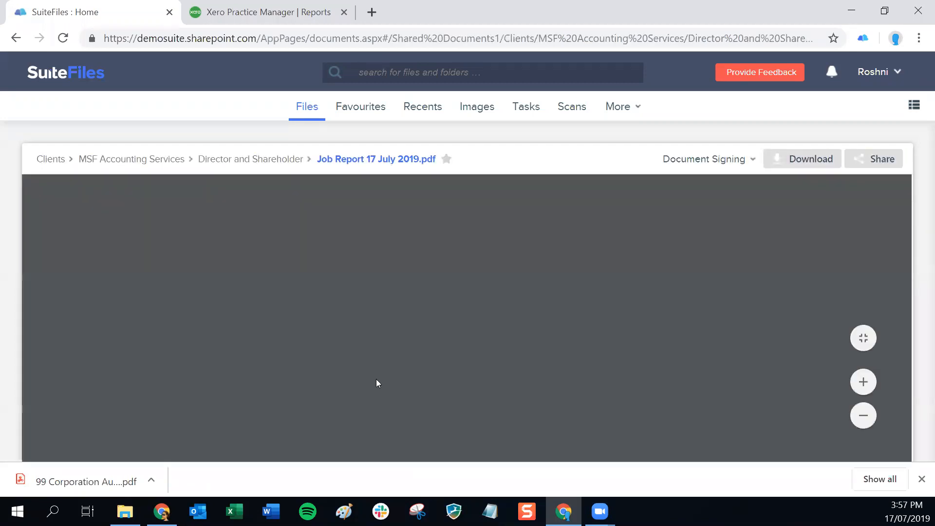
scroll(476, 376, down, 10)
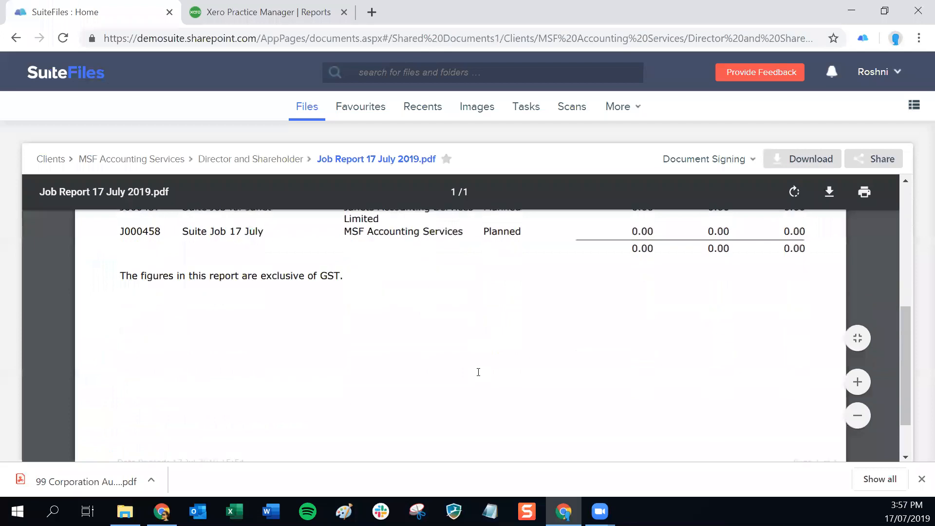
scroll(477, 371, up, 10)
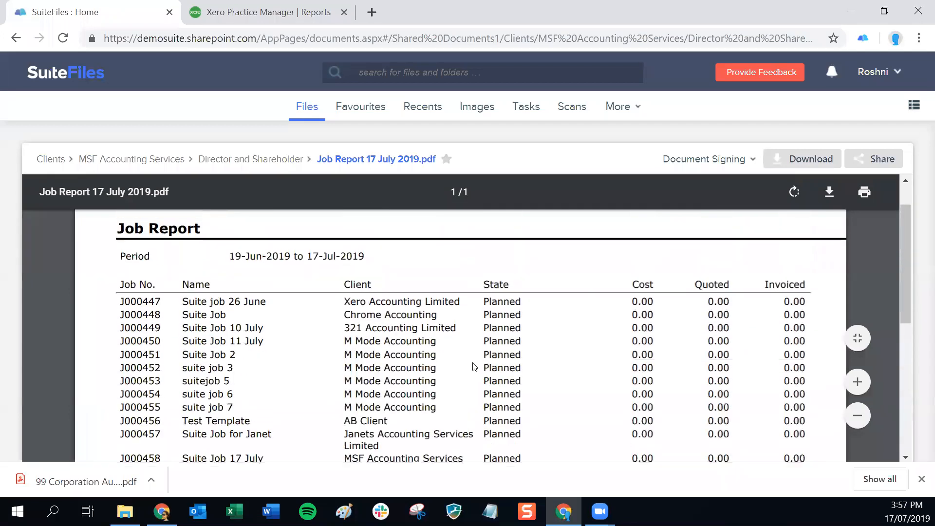
click(228, 15)
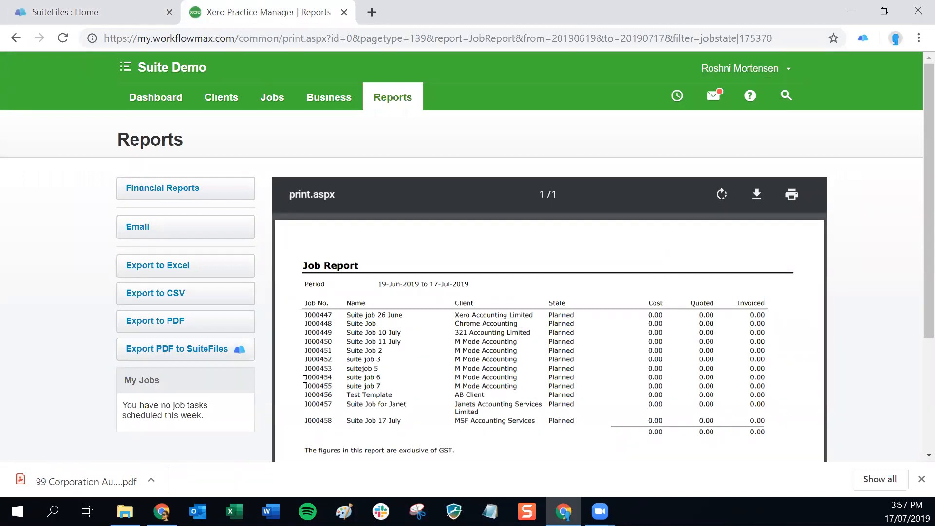
click(166, 355)
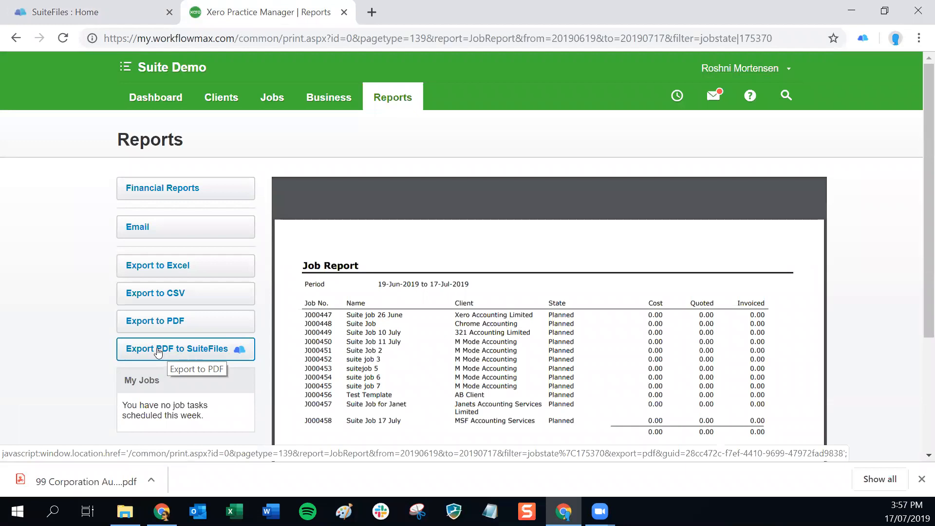